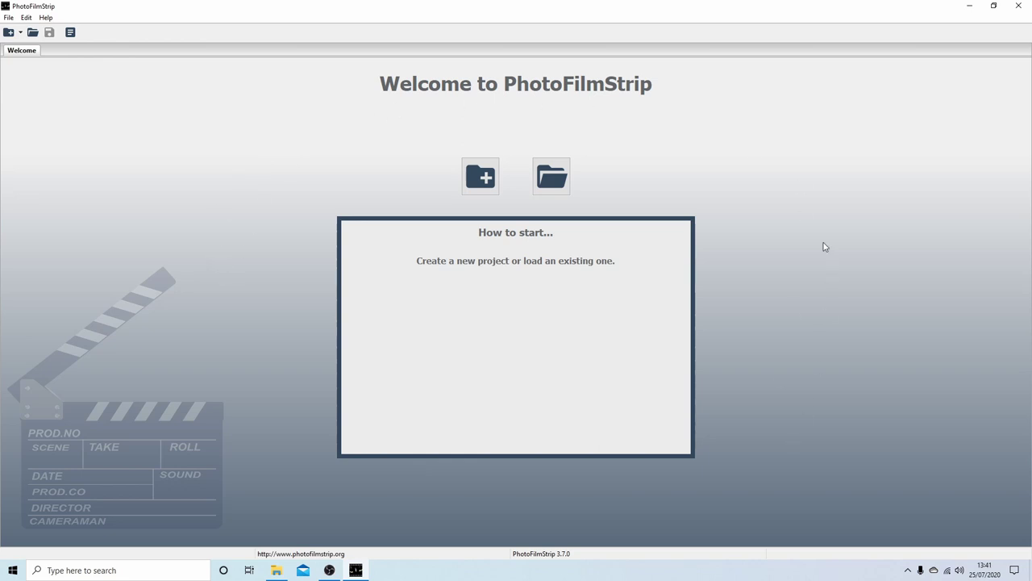
# Step: Create a new slideshow project named 'Poldark' with the 16:9 aspect ratio
pyautogui.click(487, 179)
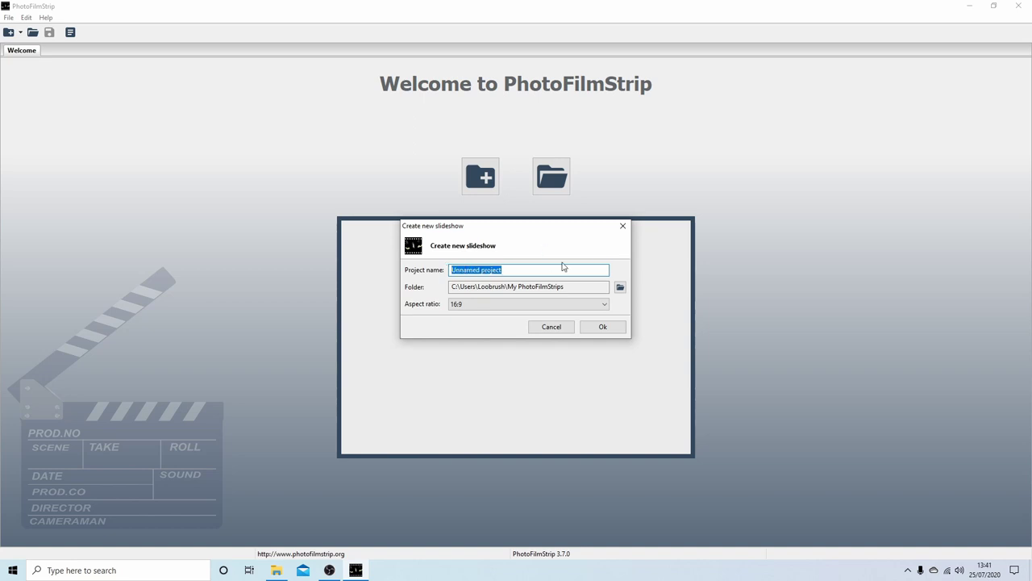
pyautogui.write('Poldark')
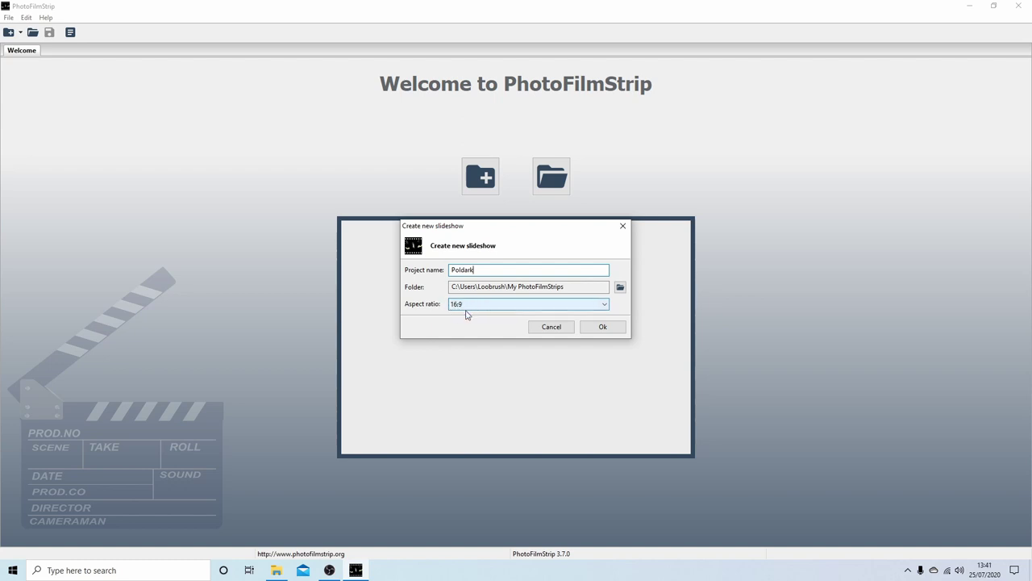
pyautogui.click(604, 306)
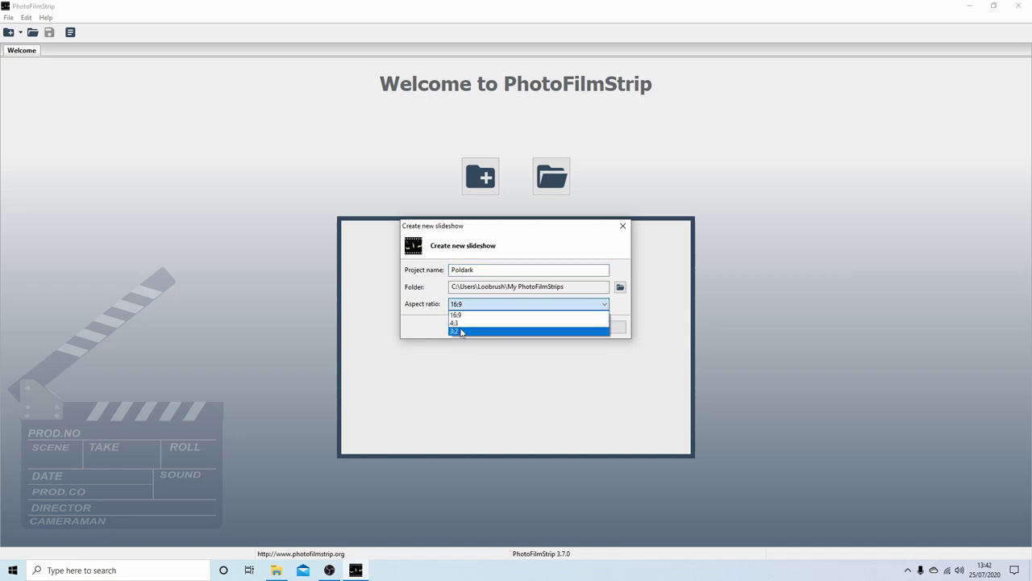
pyautogui.click(467, 315)
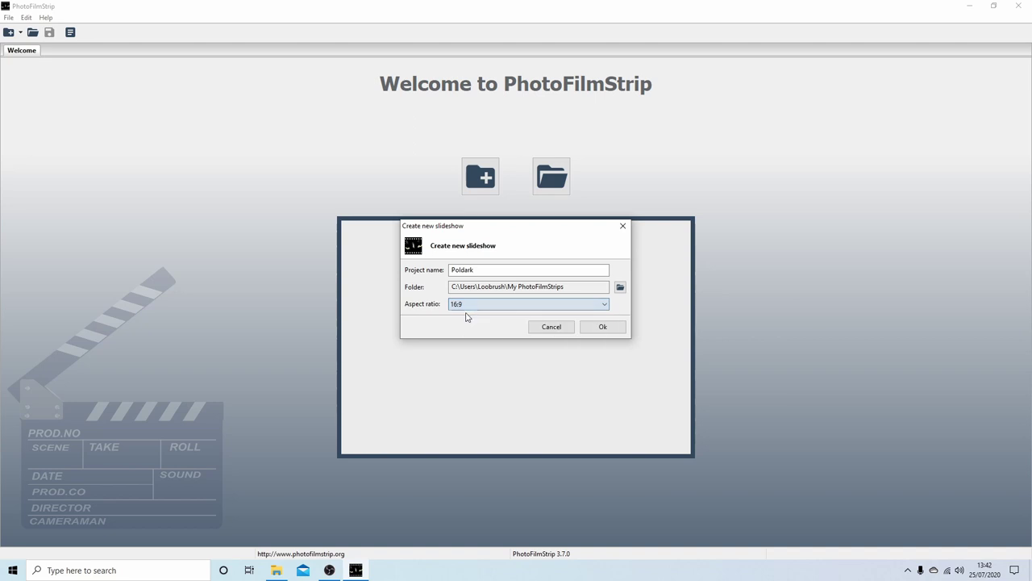
pyautogui.click(611, 329)
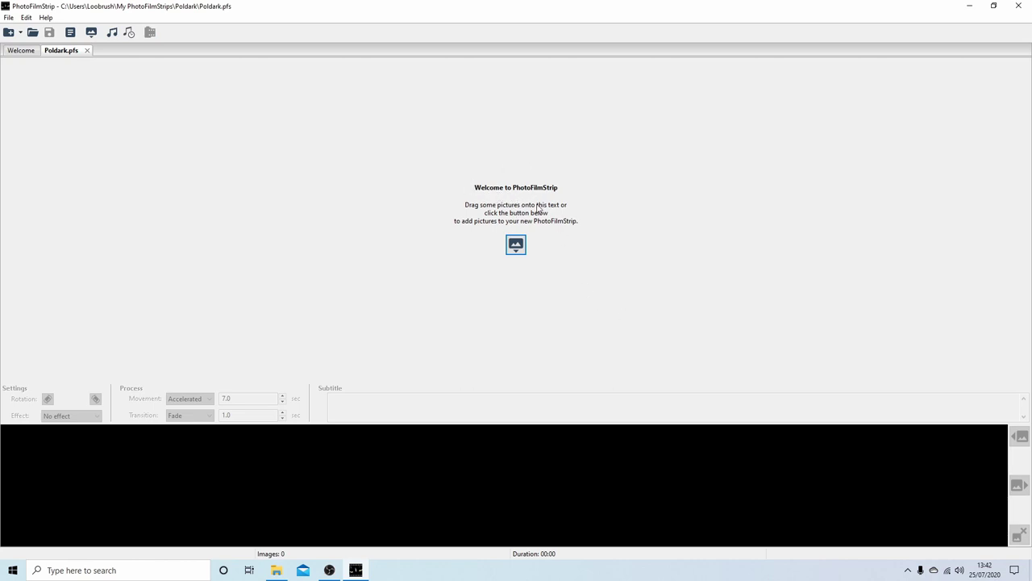
# Step: Drag all six DSCN photos from Pictures > New into the Poldark filmstrip, then close Explorer
pyautogui.click(275, 570)
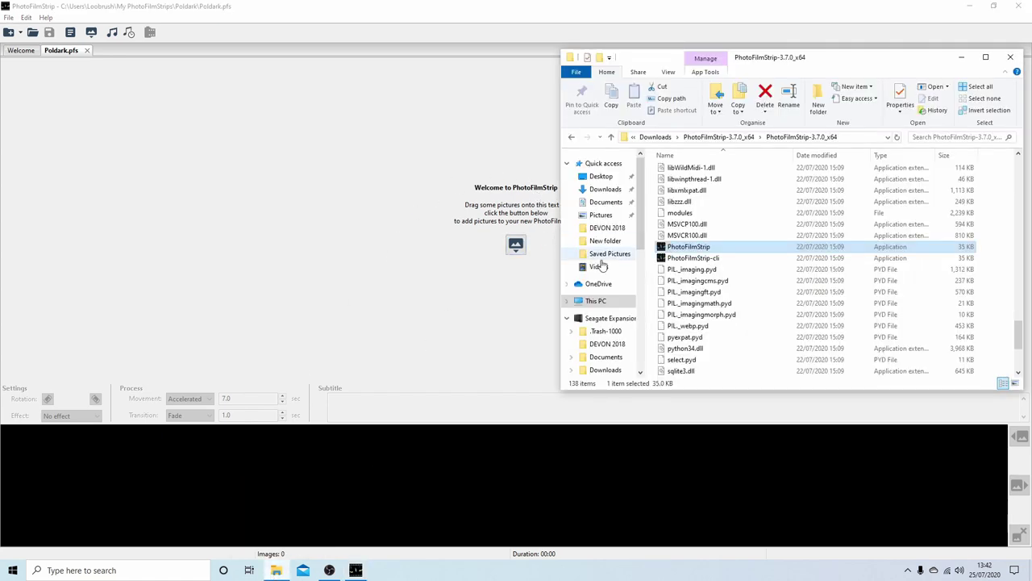
pyautogui.click(610, 216)
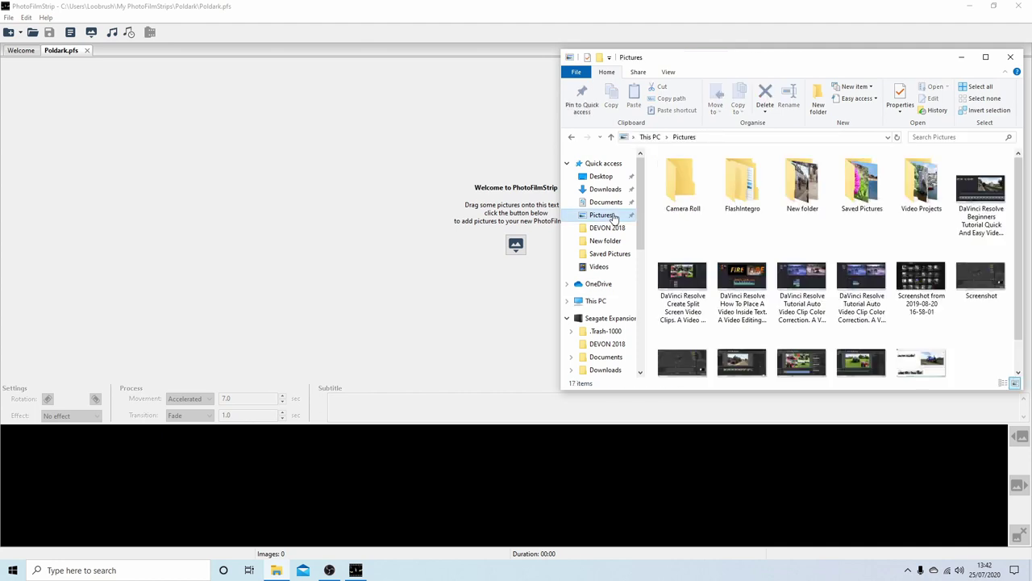
pyautogui.doubleClick(789, 228)
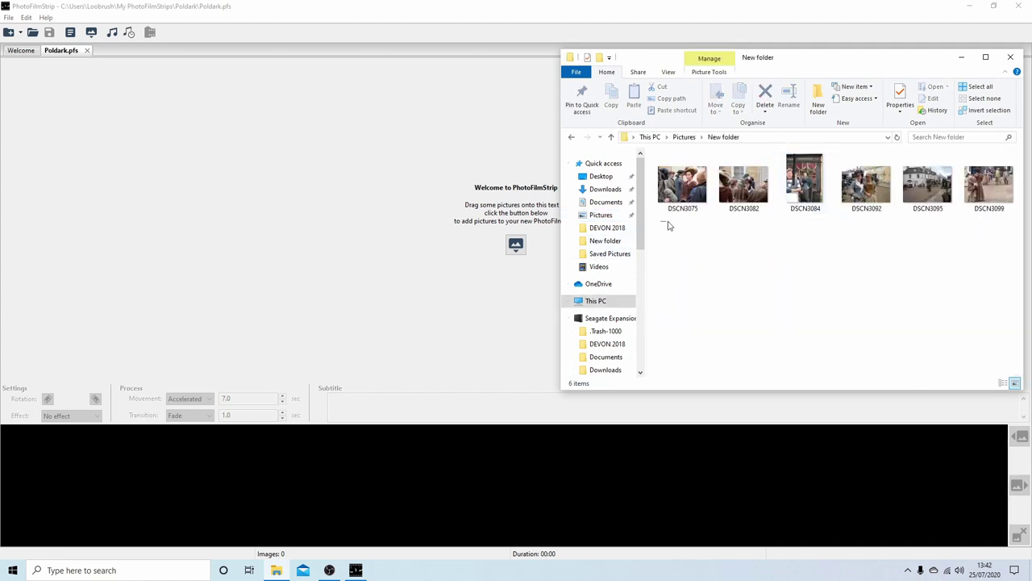
pyautogui.moveTo(663, 221); pyautogui.dragTo(993, 198)
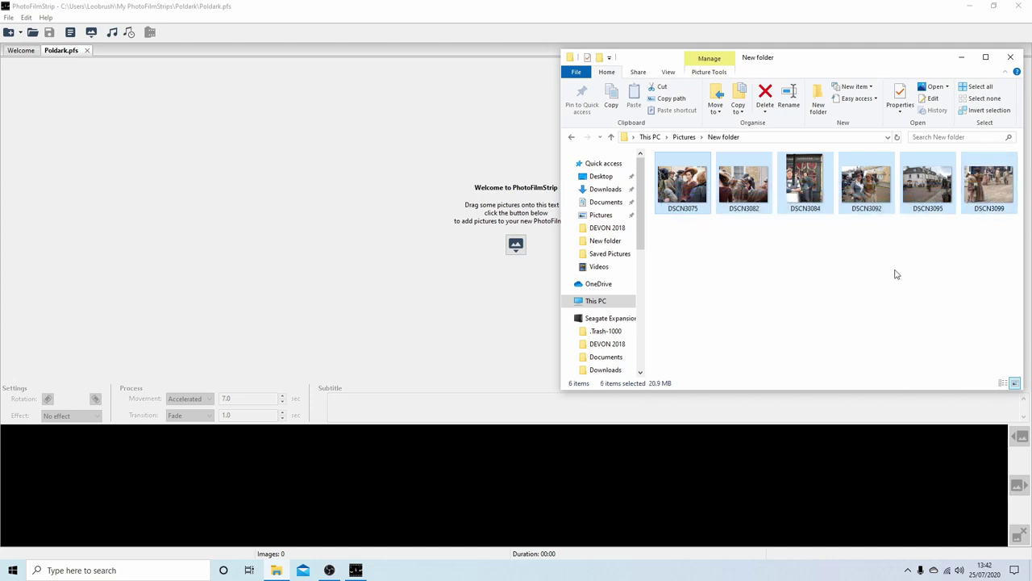
pyautogui.moveTo(864, 194); pyautogui.dragTo(501, 212)
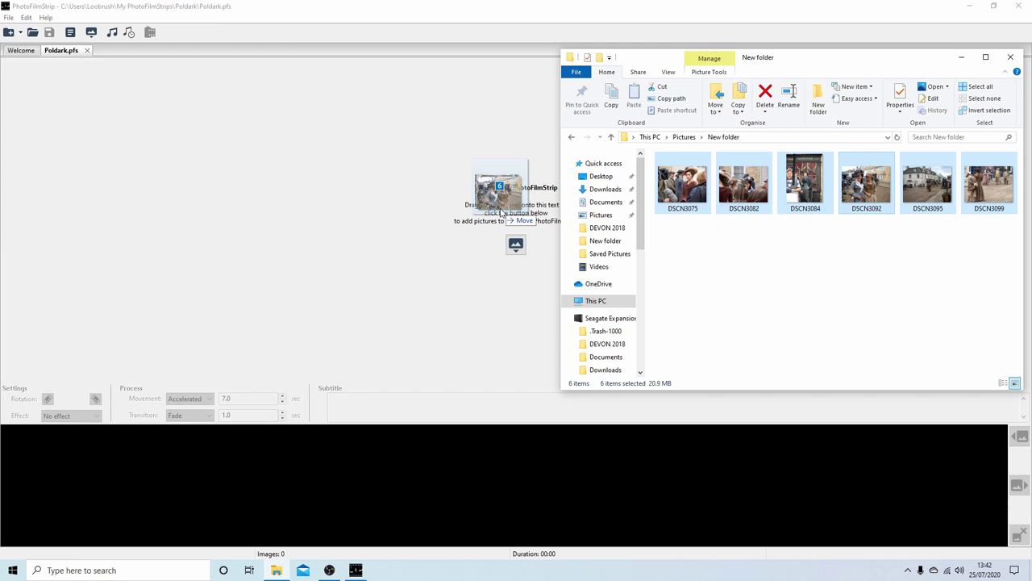
pyautogui.moveTo(502, 212); pyautogui.dragTo(499, 212)
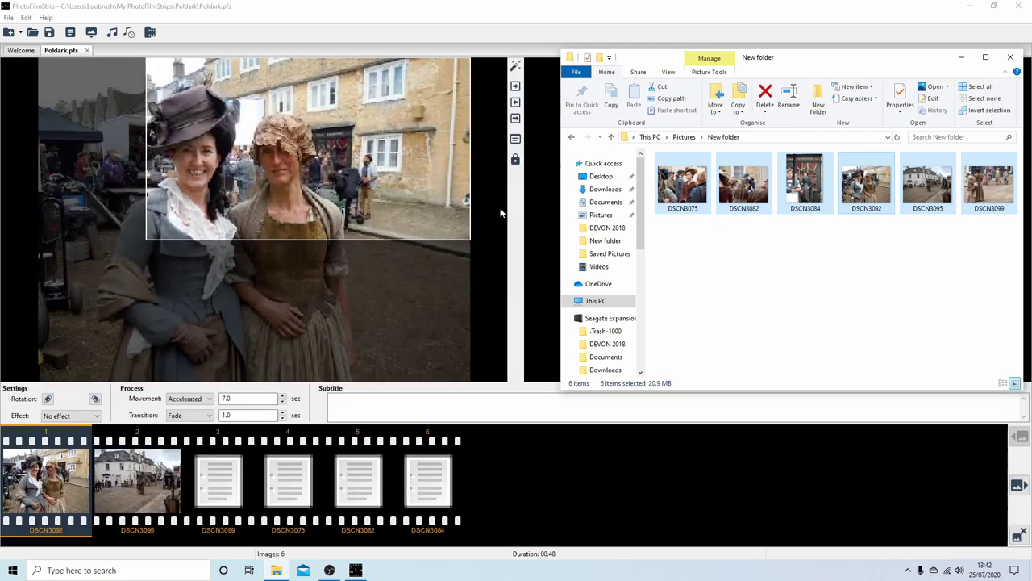
pyautogui.click(1010, 57)
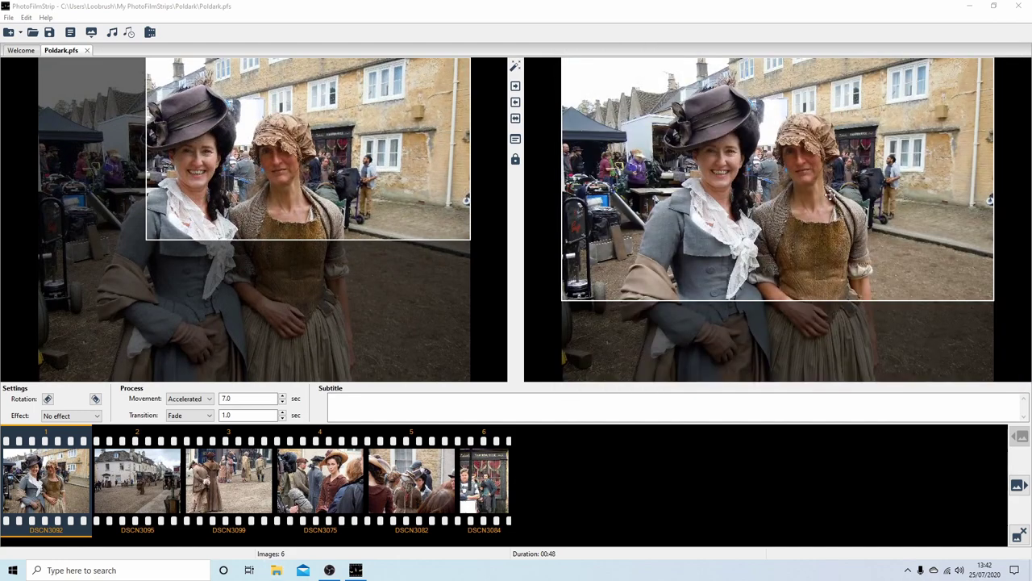
# Step: Set 'Fond Memories - SYBS' from the Downloads folder as the slideshow's background music
pyautogui.click(112, 34)
pyautogui.click(112, 34)
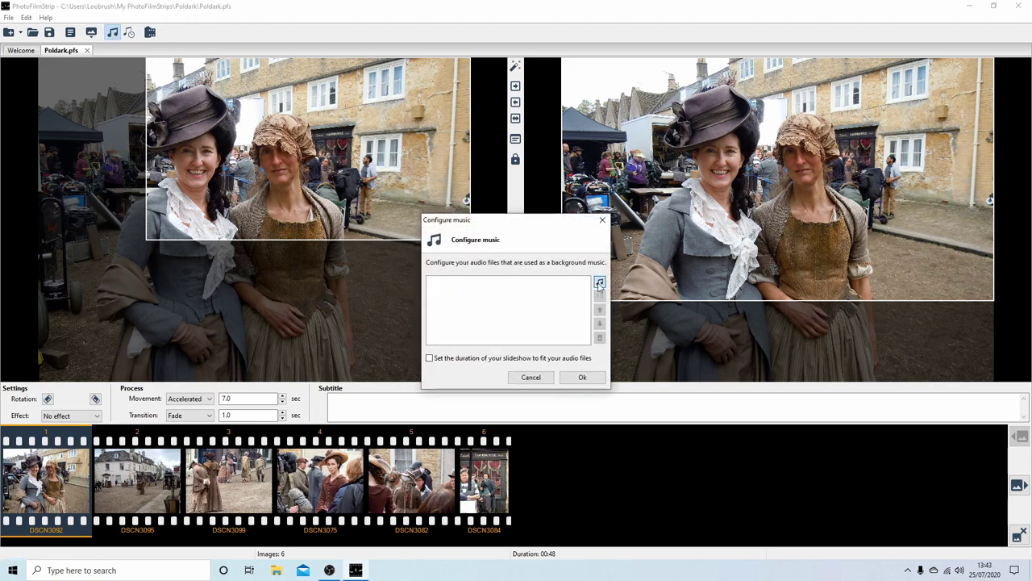
pyautogui.click(599, 283)
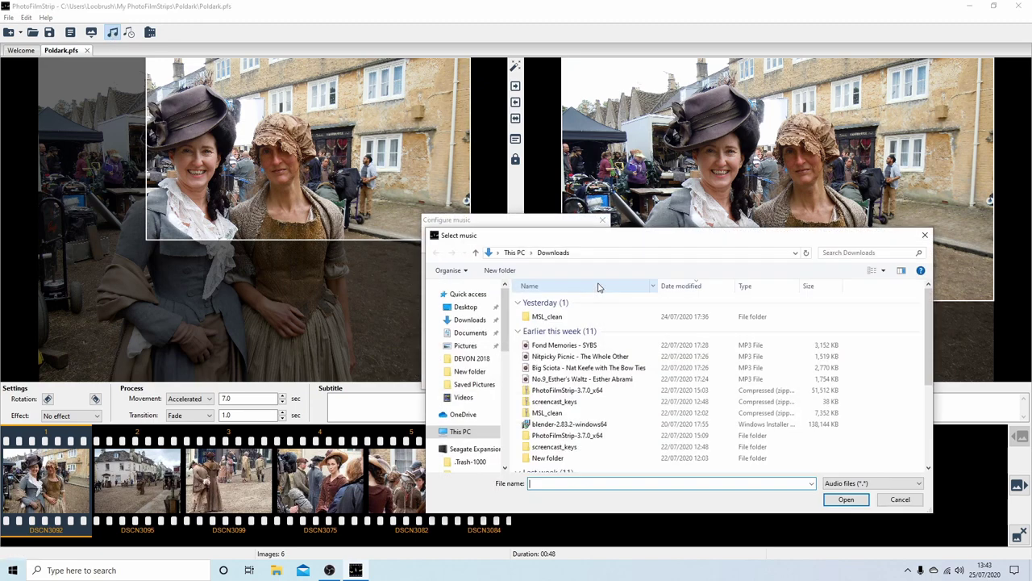
pyautogui.click(486, 322)
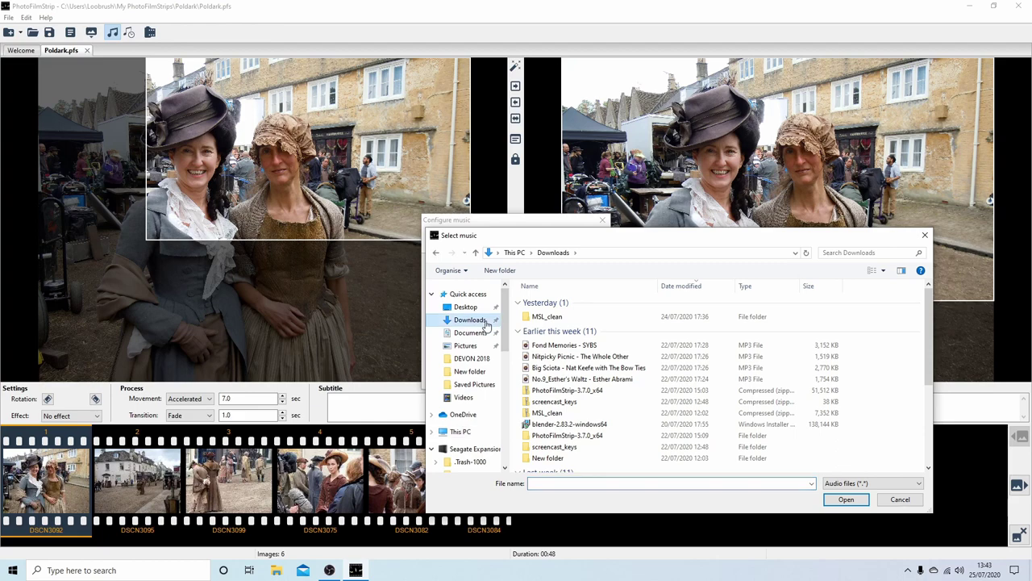
pyautogui.click(555, 347)
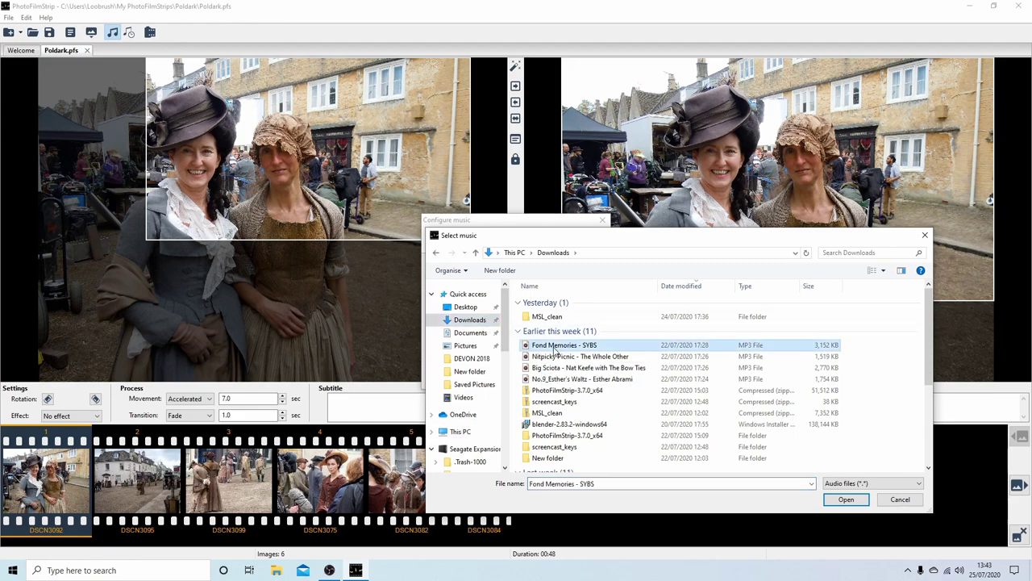
pyautogui.click(846, 500)
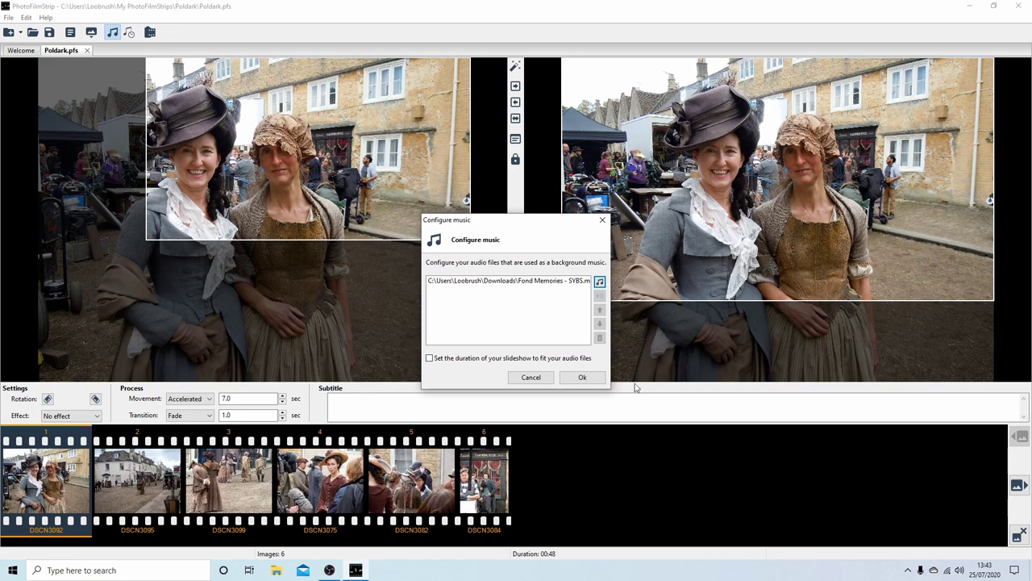
pyautogui.click(595, 379)
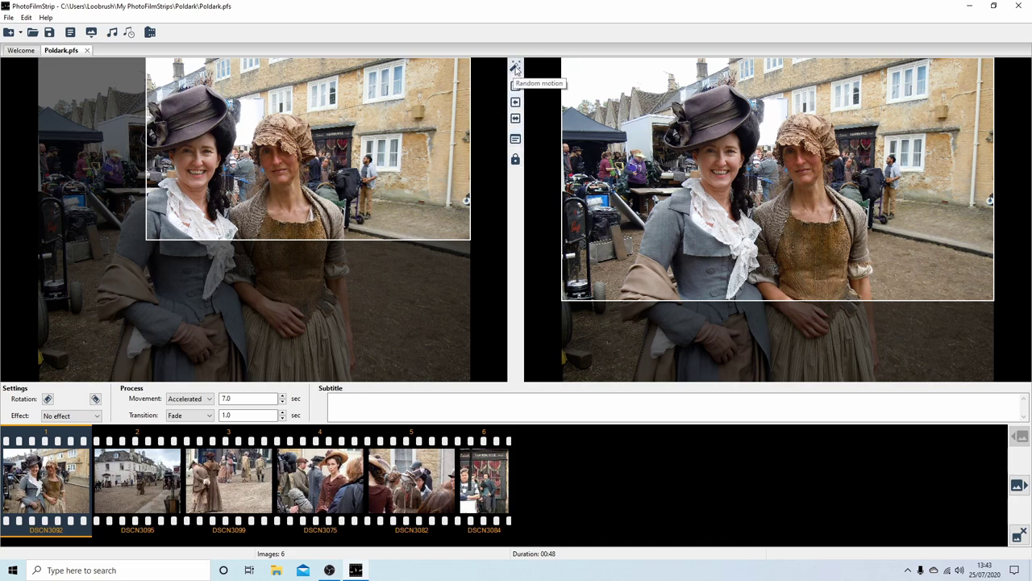
# Step: Try random motions, then copy and swap framings so the first photo zooms out from the women
pyautogui.click(516, 68)
pyautogui.click(516, 69)
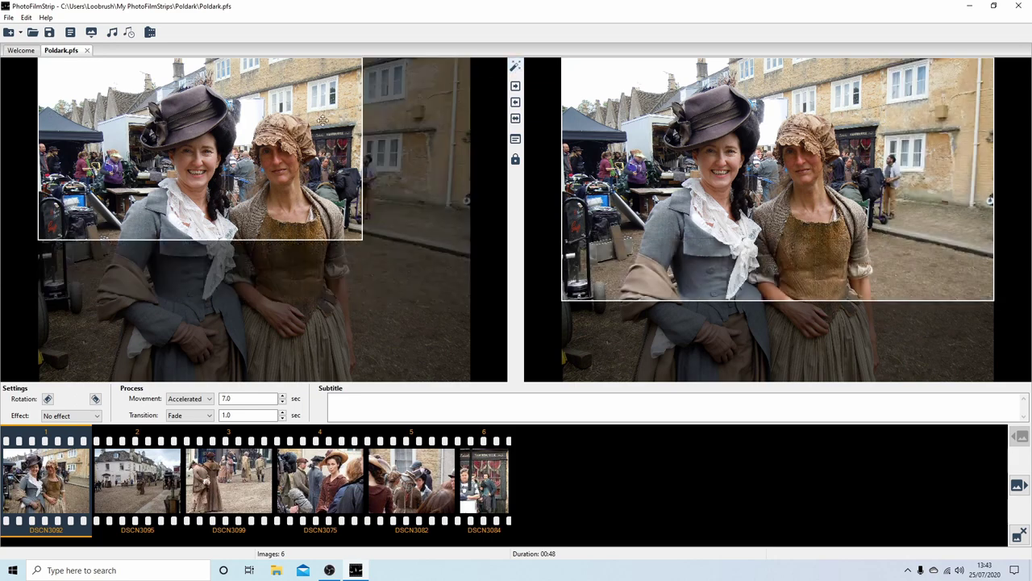
pyautogui.click(516, 66)
pyautogui.click(516, 66)
pyautogui.click(516, 67)
pyautogui.click(517, 66)
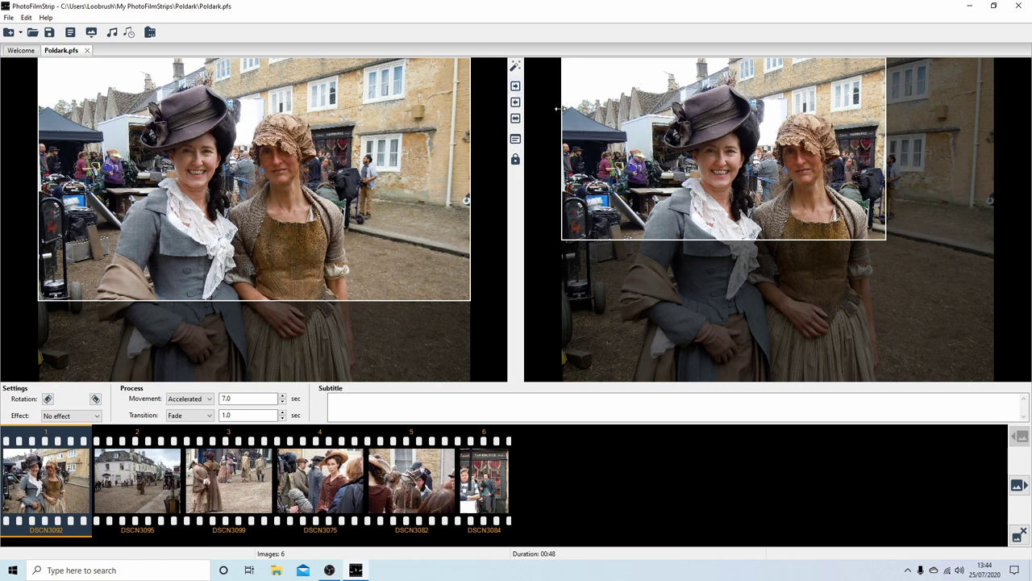
pyautogui.click(516, 85)
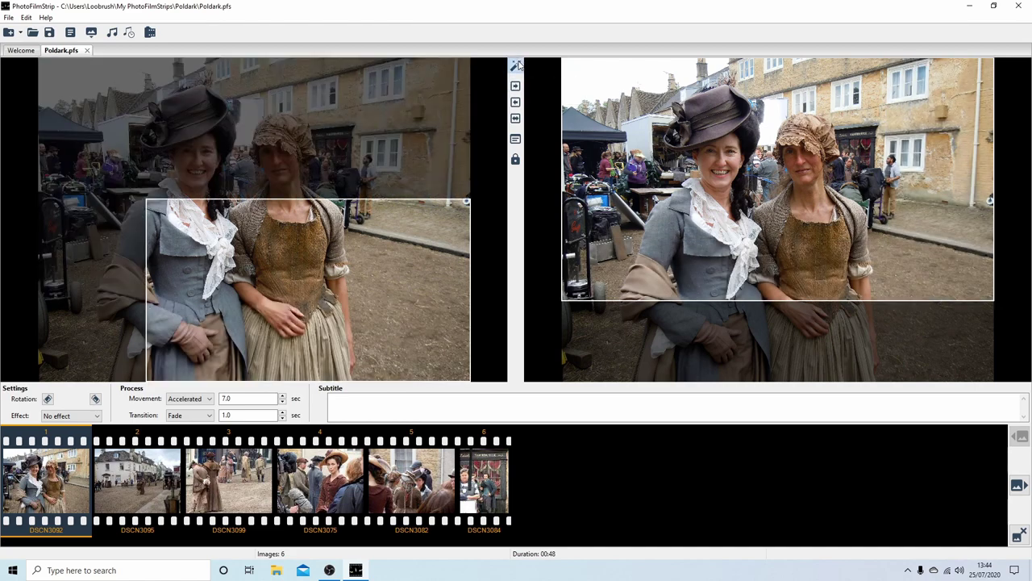
pyautogui.click(515, 67)
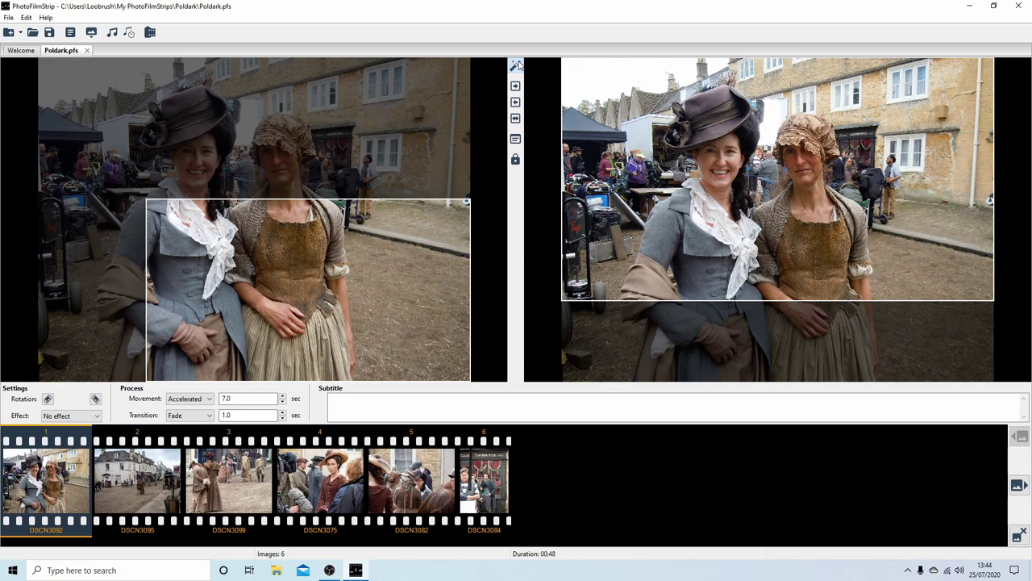
pyautogui.click(517, 101)
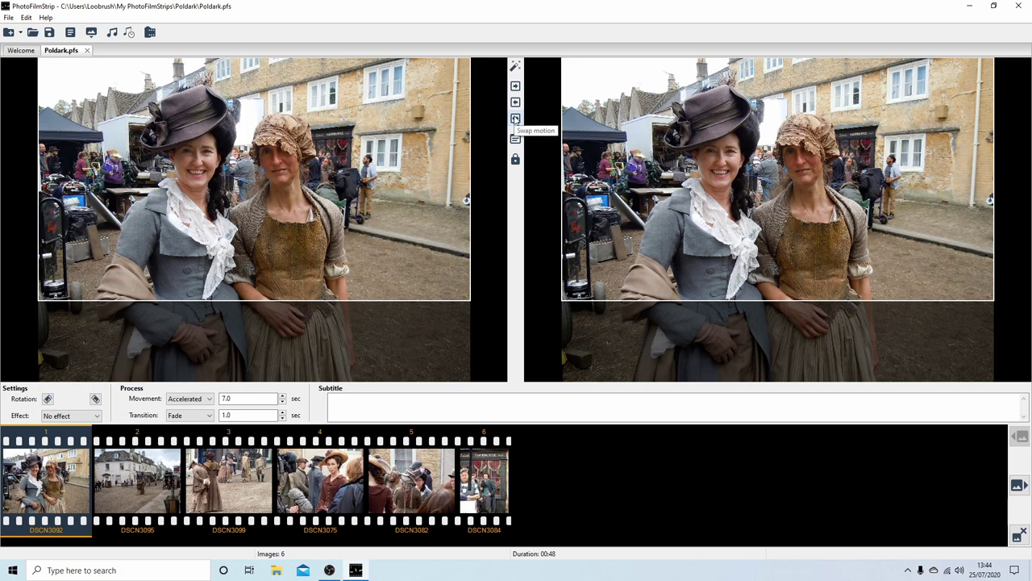
pyautogui.click(515, 66)
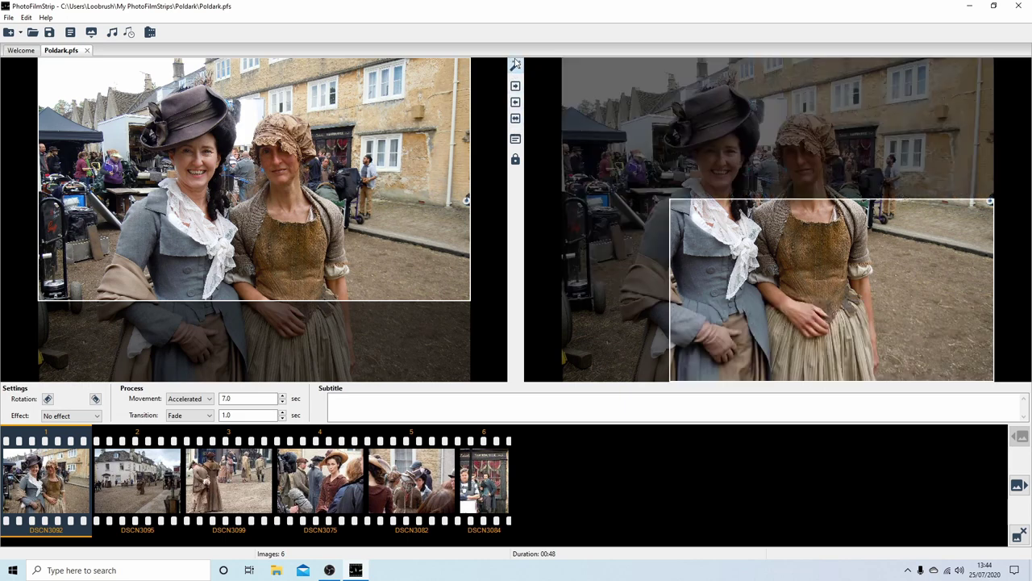
pyautogui.click(516, 118)
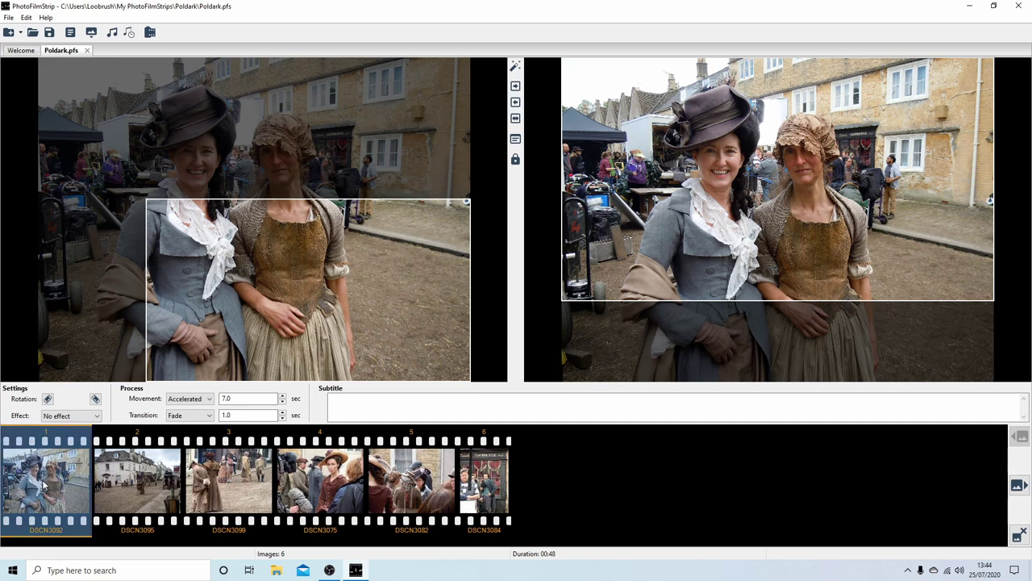
# Step: Move DSCN3092 to fourth place and DSCN3075 to the front of the filmstrip
pyautogui.moveTo(45, 482); pyautogui.dragTo(261, 458)
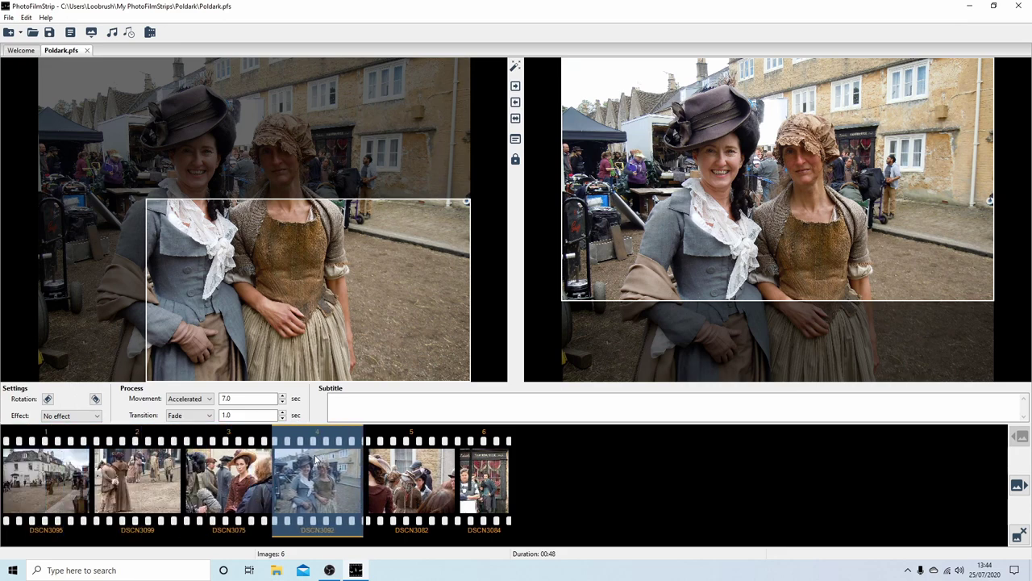
pyautogui.moveTo(242, 477); pyautogui.dragTo(482, 477)
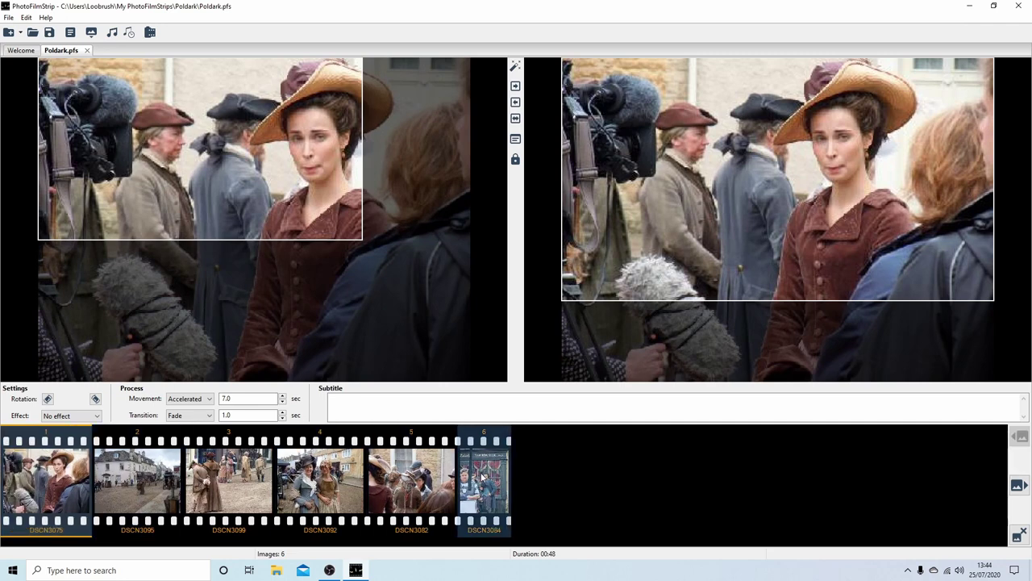
# Step: Keep the first clip at Accelerated movement, 7.0 sec duration and a Fade transition
pyautogui.click(213, 401)
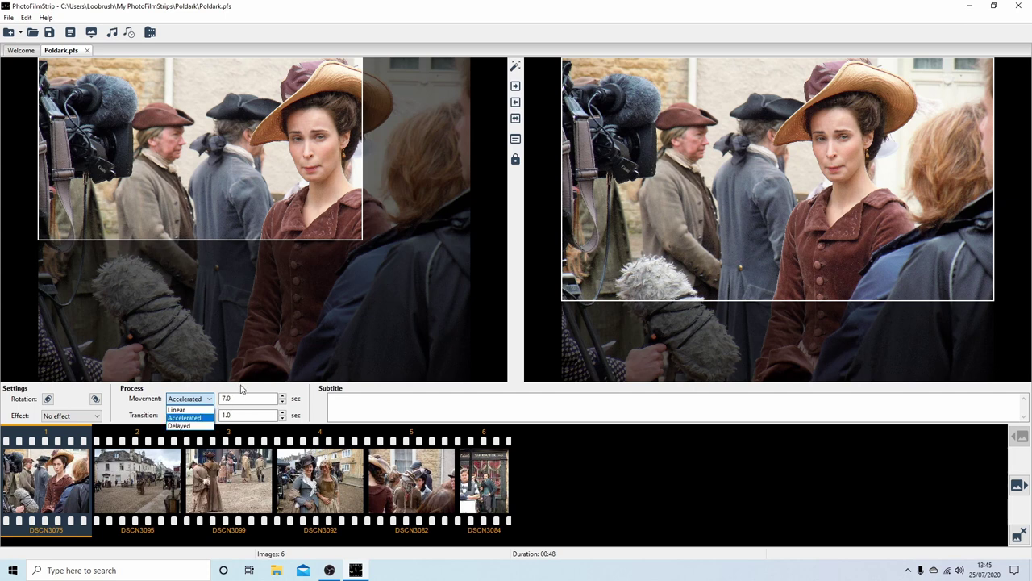
pyautogui.click(241, 395)
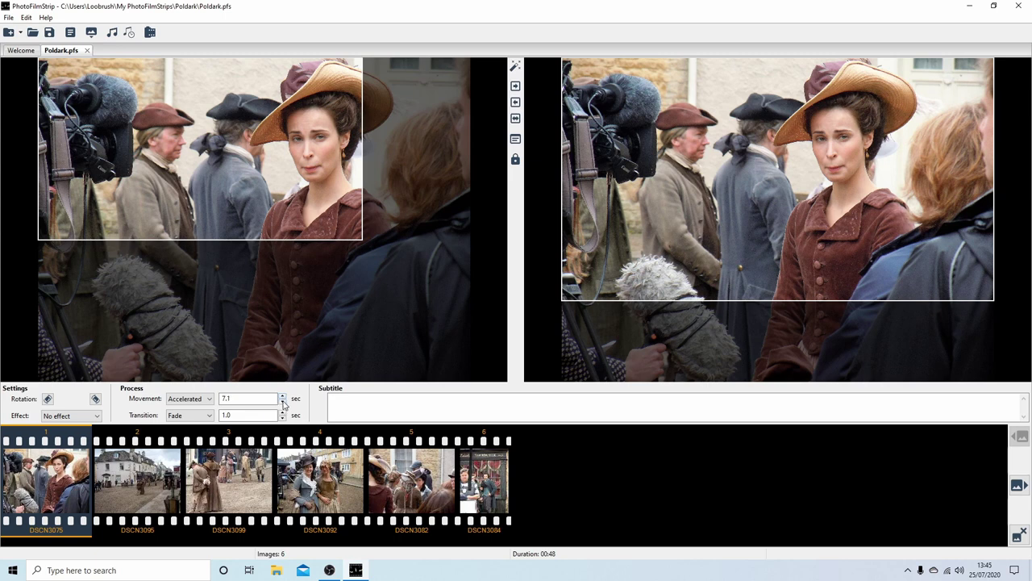
pyautogui.click(283, 408)
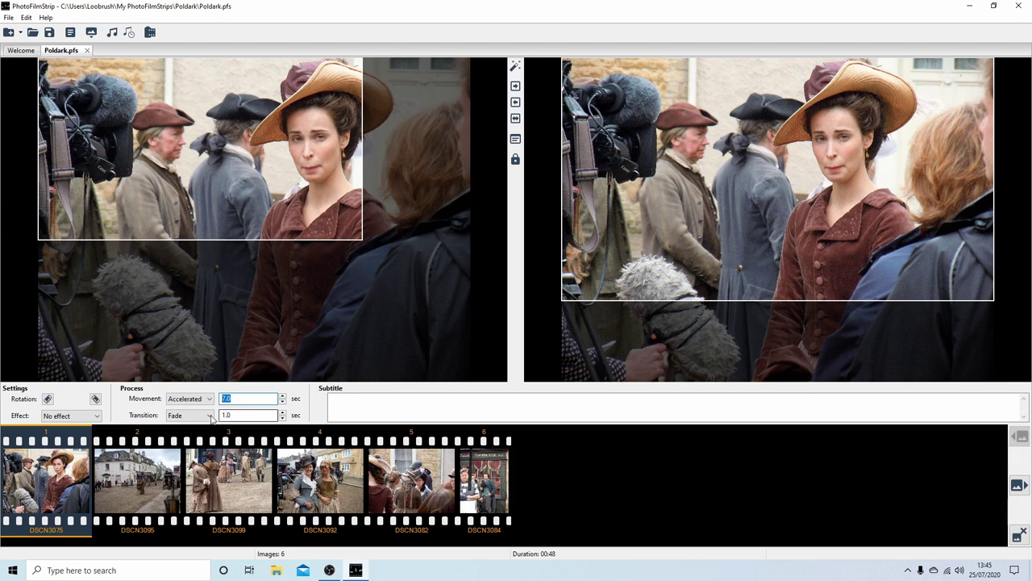
pyautogui.click(206, 417)
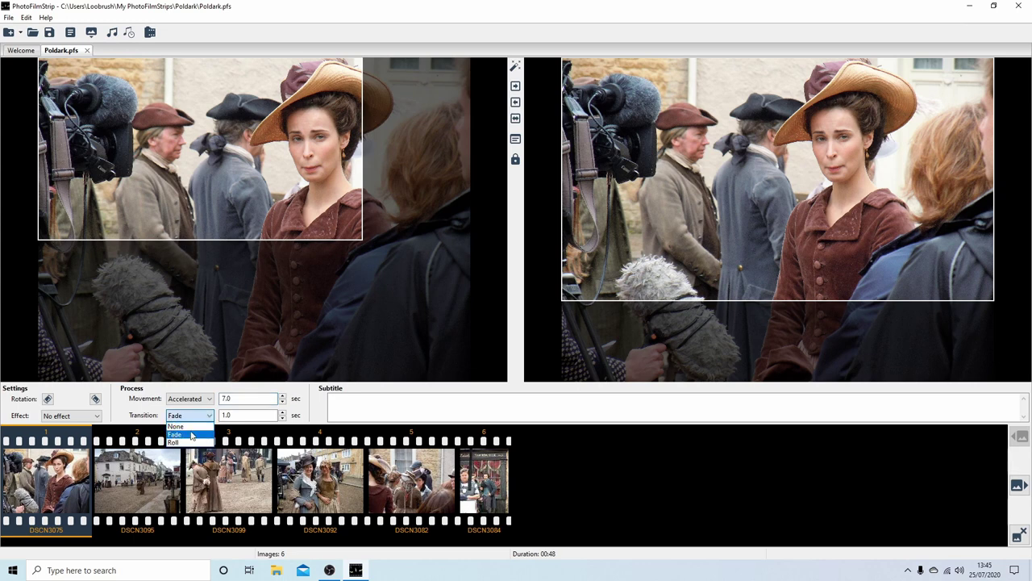
pyautogui.click(192, 436)
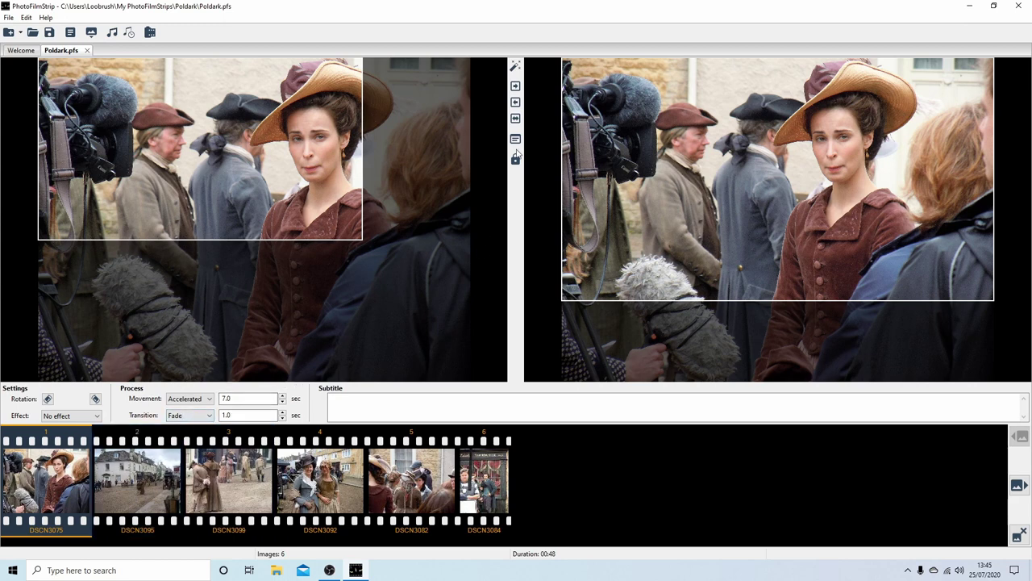
pyautogui.click(249, 400)
pyautogui.click(235, 417)
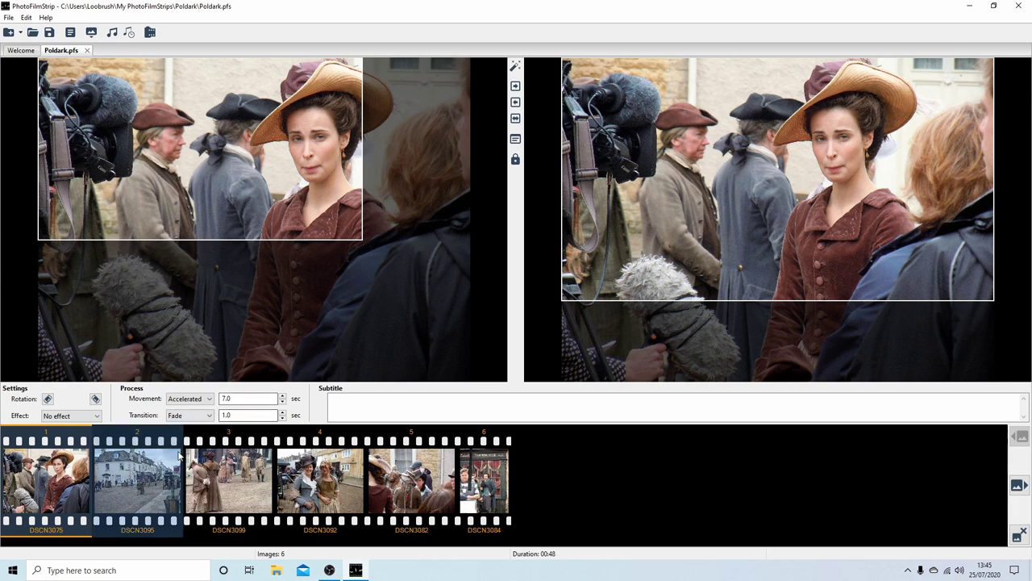
# Step: Match the start frame to the end, then resize the end frame to 3976 x 2236 at top-left
pyautogui.click(515, 103)
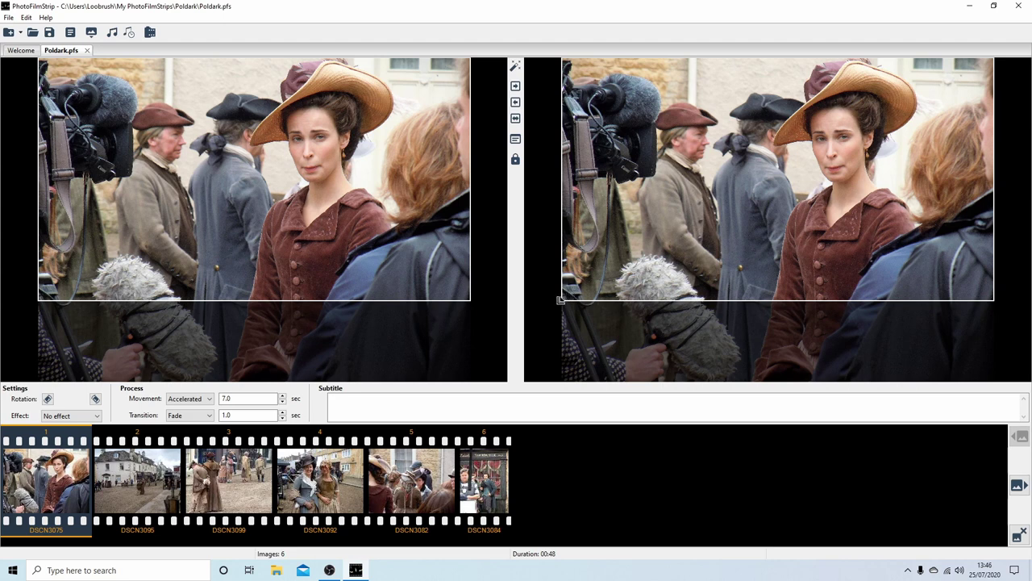
pyautogui.moveTo(561, 300); pyautogui.dragTo(596, 280)
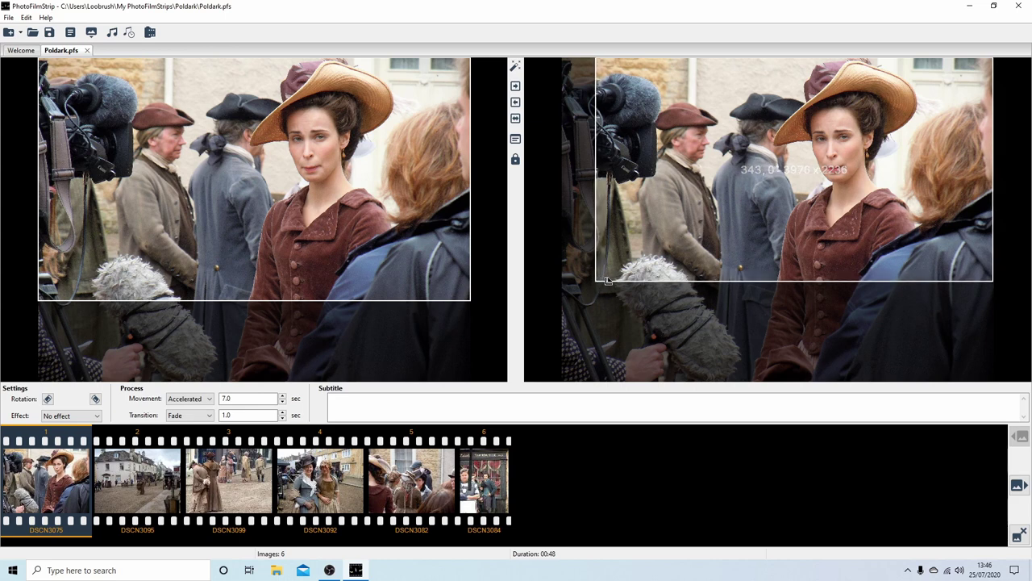
pyautogui.moveTo(607, 279); pyautogui.dragTo(704, 280)
pyautogui.moveTo(890, 200); pyautogui.dragTo(854, 198)
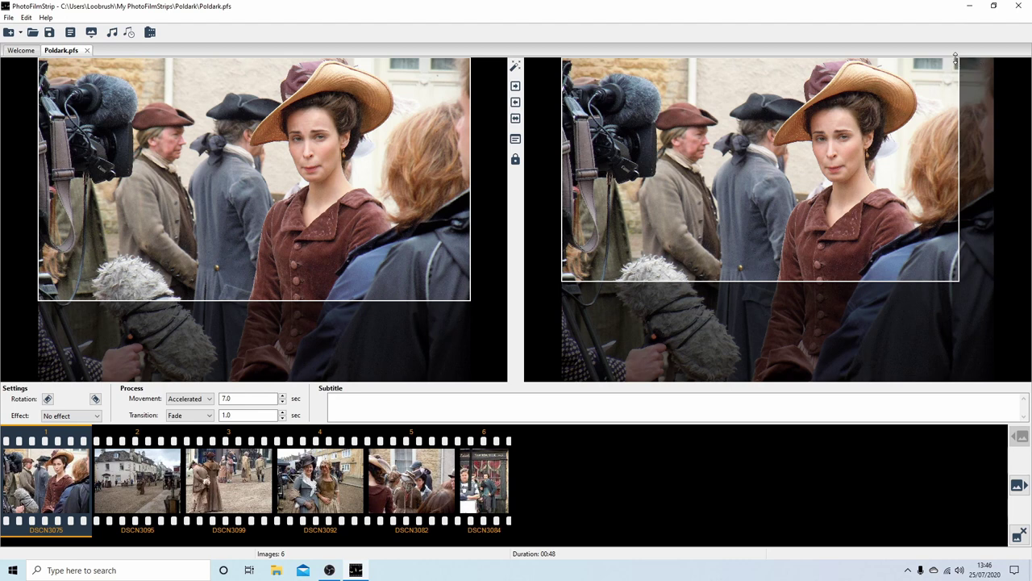
# Step: Enlarge the first photo's end frame to a 4068 x 2288 top-left crop, then select DSCN3096
pyautogui.click(220, 399)
pyautogui.moveTo(958, 280); pyautogui.dragTo(792, 138)
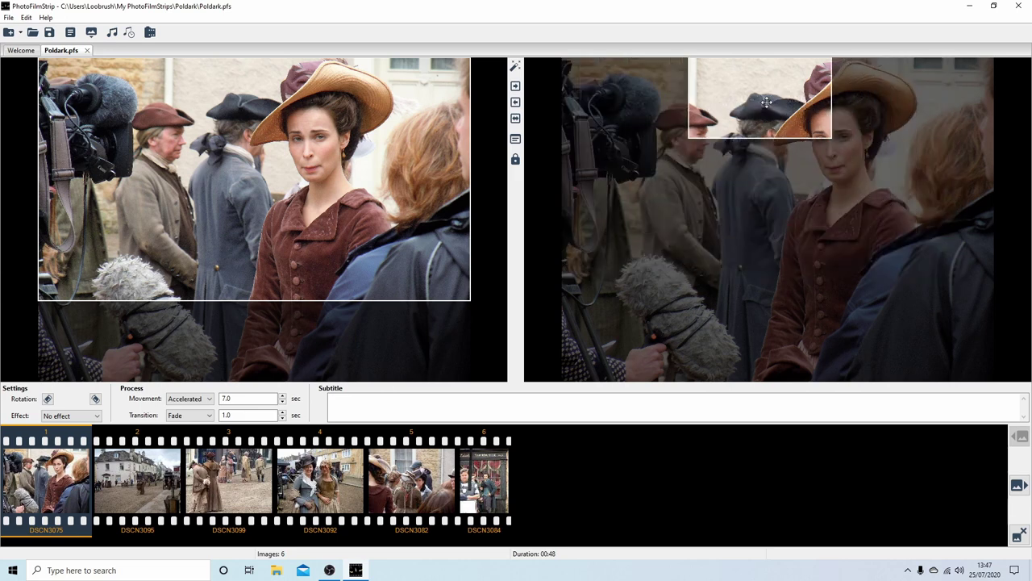
pyautogui.click(231, 397)
pyautogui.moveTo(694, 132); pyautogui.dragTo(563, 212)
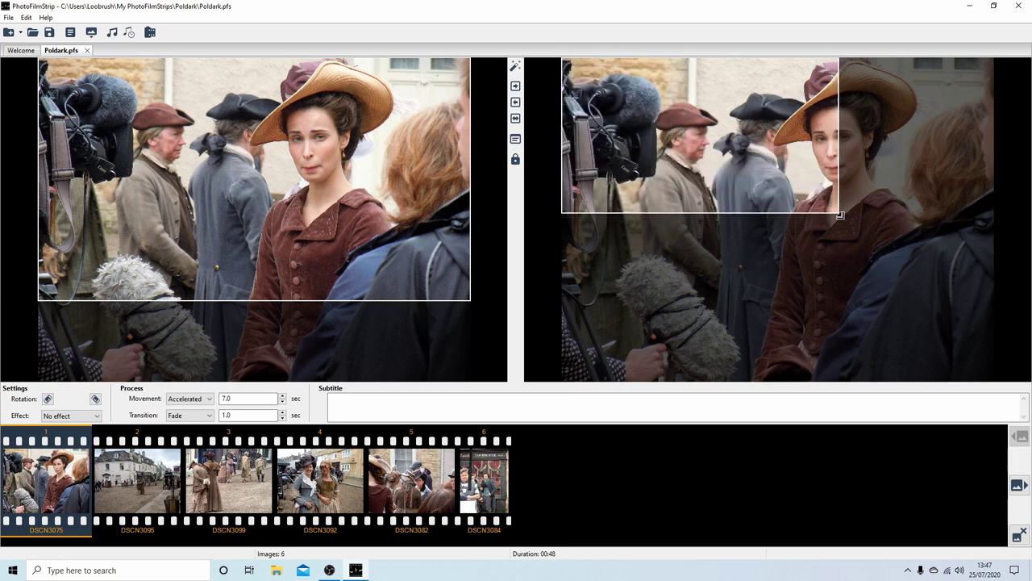
pyautogui.moveTo(839, 215); pyautogui.dragTo(921, 288)
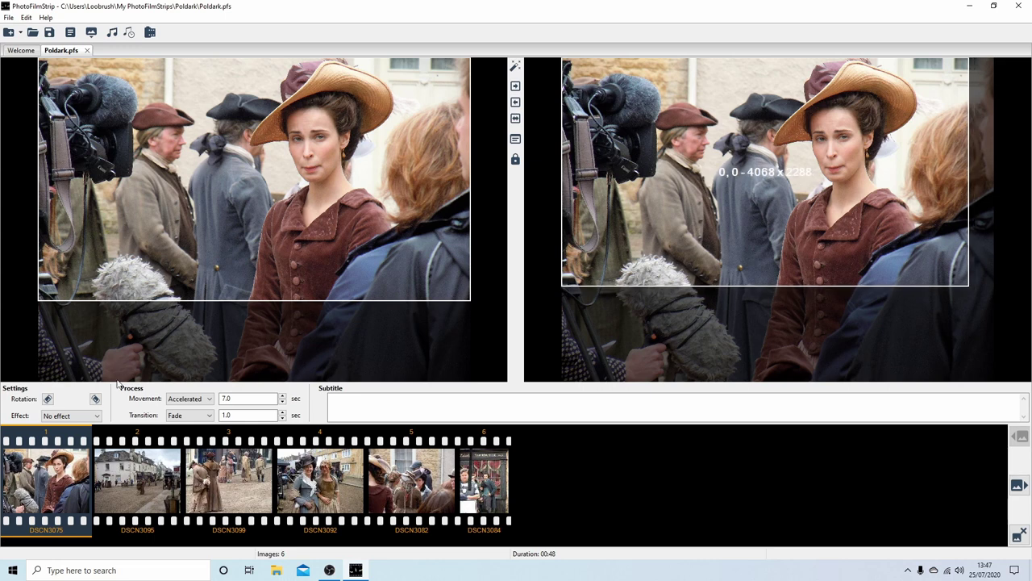
pyautogui.click(162, 476)
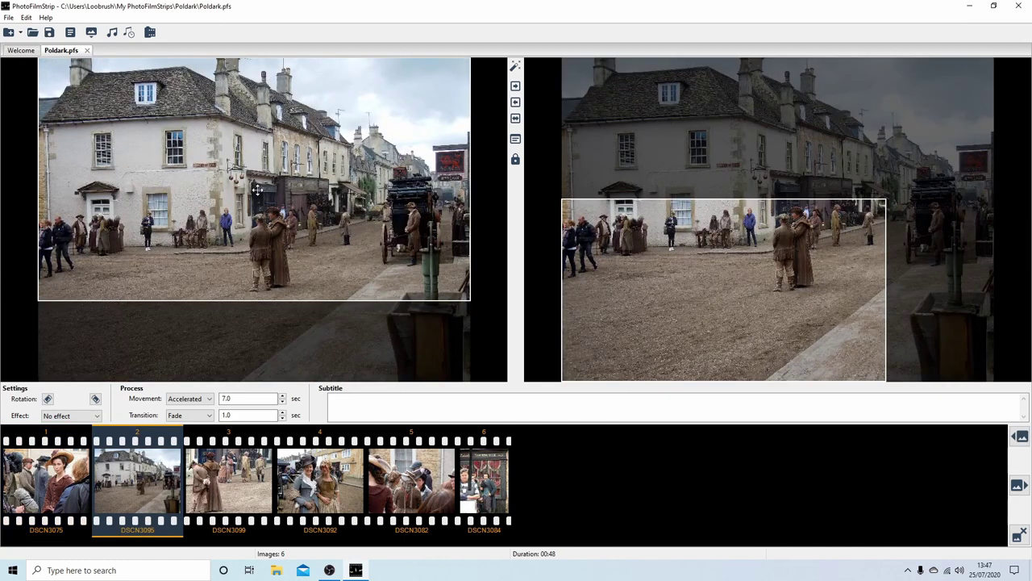
# Step: Start the street photo on a 4320 x 2430 frame, ending on a right-shifted 3888 x 2187 crop
pyautogui.moveTo(261, 162); pyautogui.dragTo(265, 215)
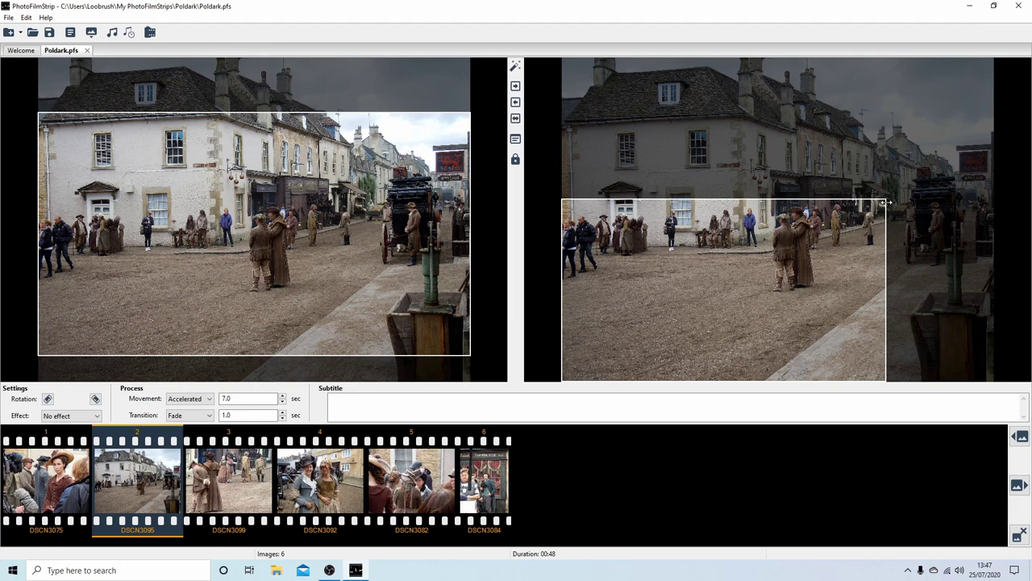
pyautogui.moveTo(884, 198); pyautogui.dragTo(949, 163)
pyautogui.moveTo(827, 255); pyautogui.dragTo(866, 209)
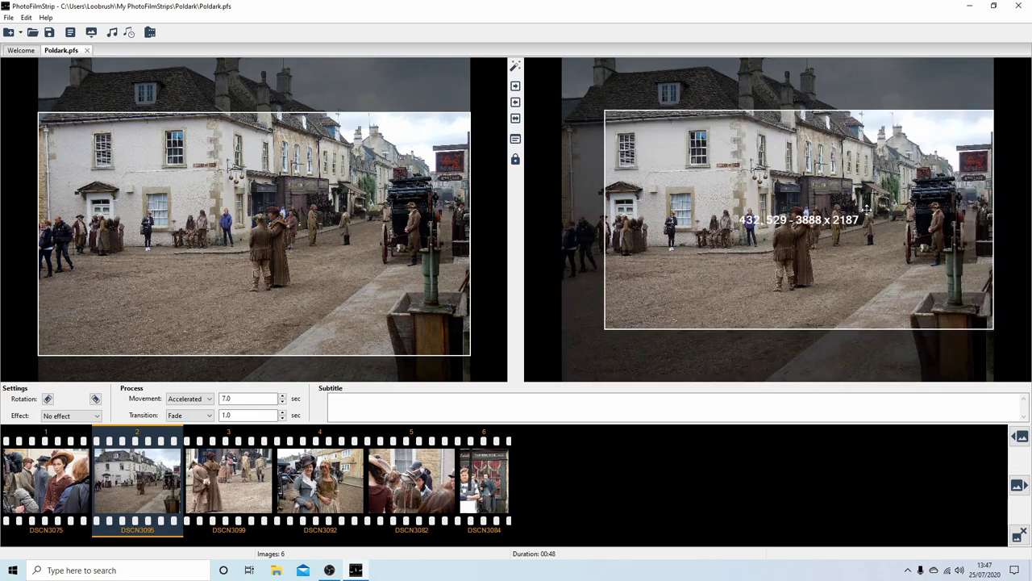
pyautogui.moveTo(414, 293); pyautogui.dragTo(407, 277)
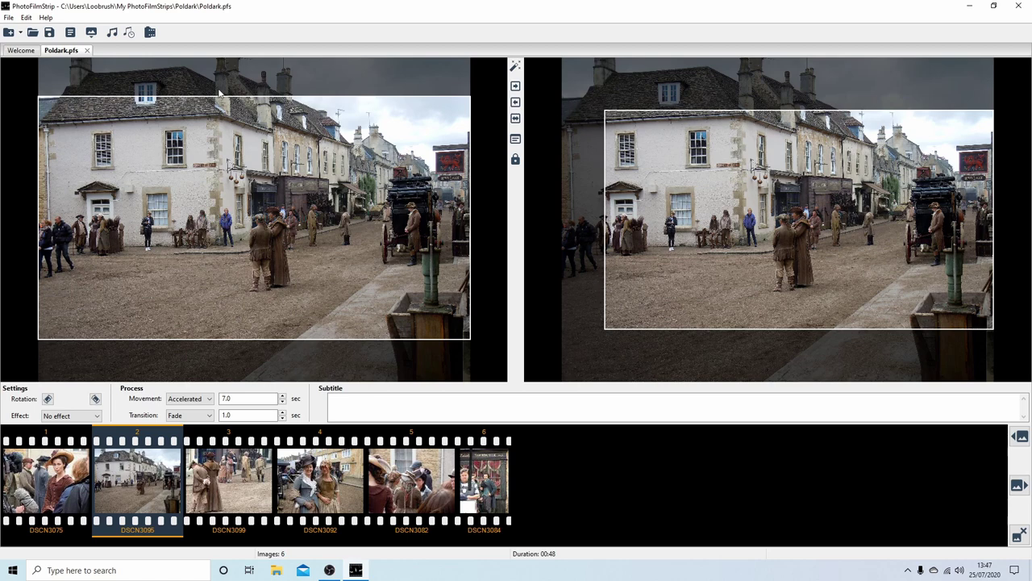
pyautogui.click(194, 496)
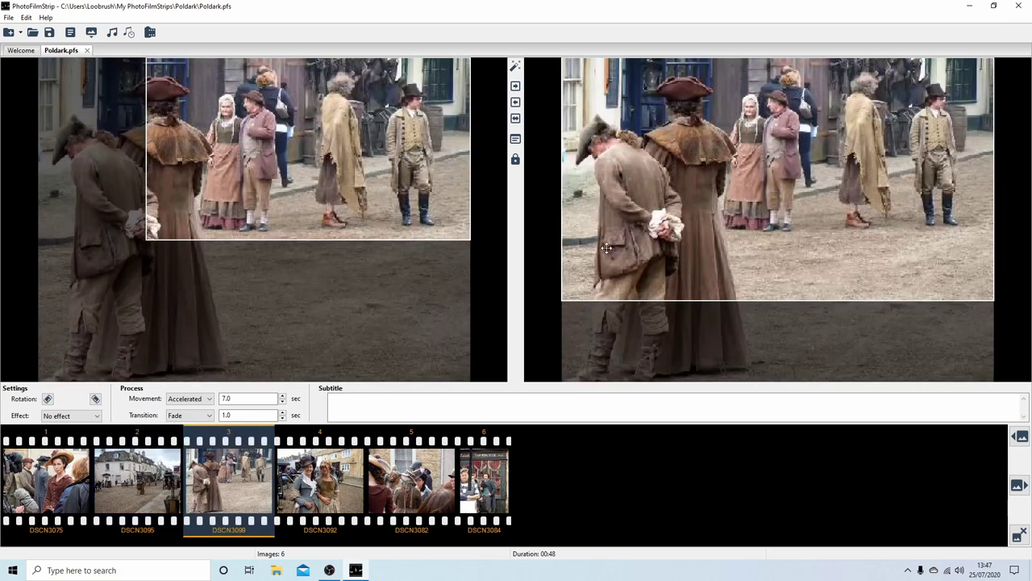
# Step: Match the third photo's start to its end, then shrink the end to a right-shifted 3857 x 2170 crop
pyautogui.click(515, 103)
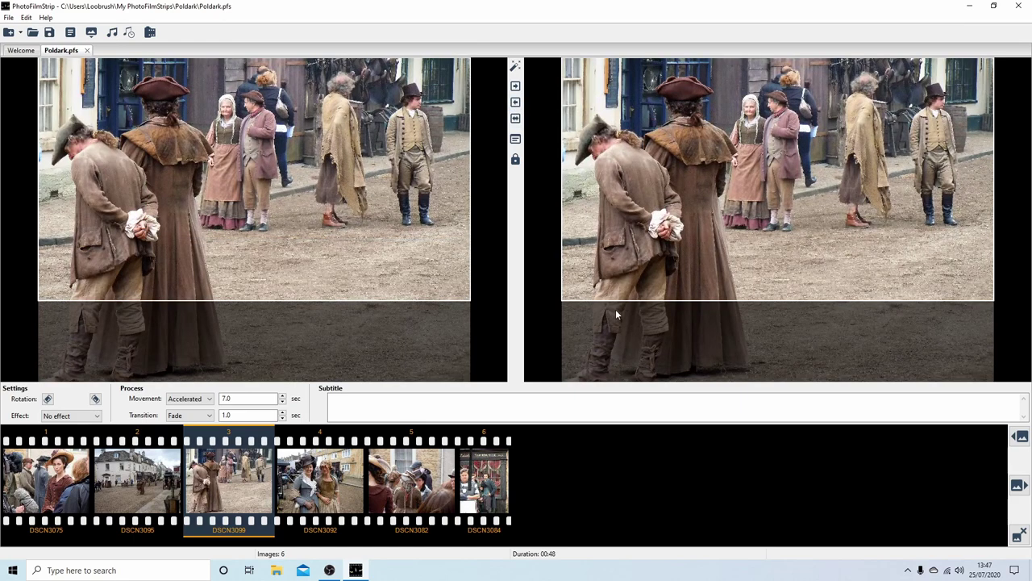
pyautogui.moveTo(358, 141); pyautogui.dragTo(357, 144)
pyautogui.moveTo(562, 298); pyautogui.dragTo(608, 258)
pyautogui.click(294, 476)
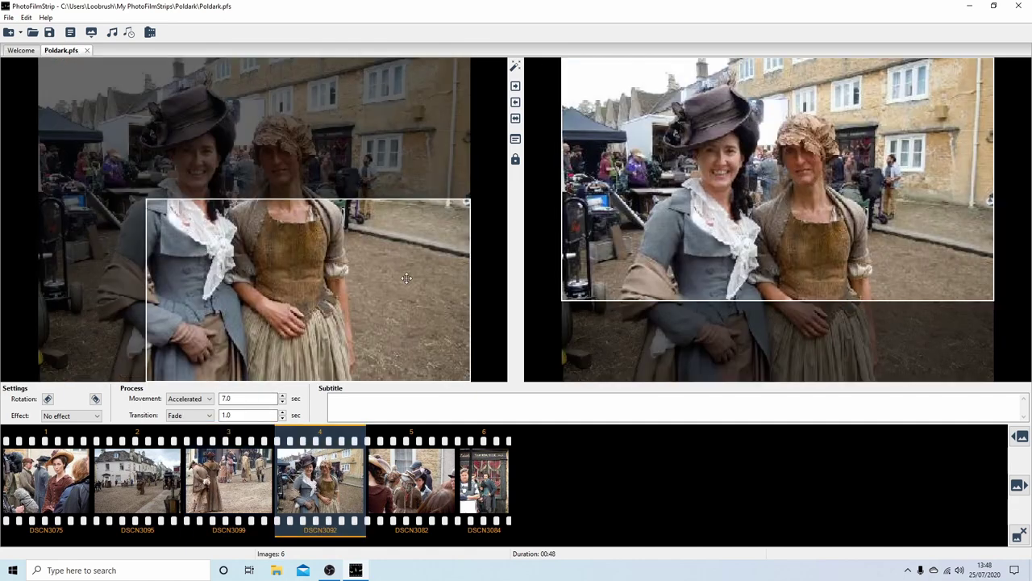
# Step: Swap the fourth photo's motion to start on a full-width 4320 x 2430 frame, ending slightly tighter
pyautogui.click(516, 119)
pyautogui.moveTo(886, 299); pyautogui.dragTo(829, 174)
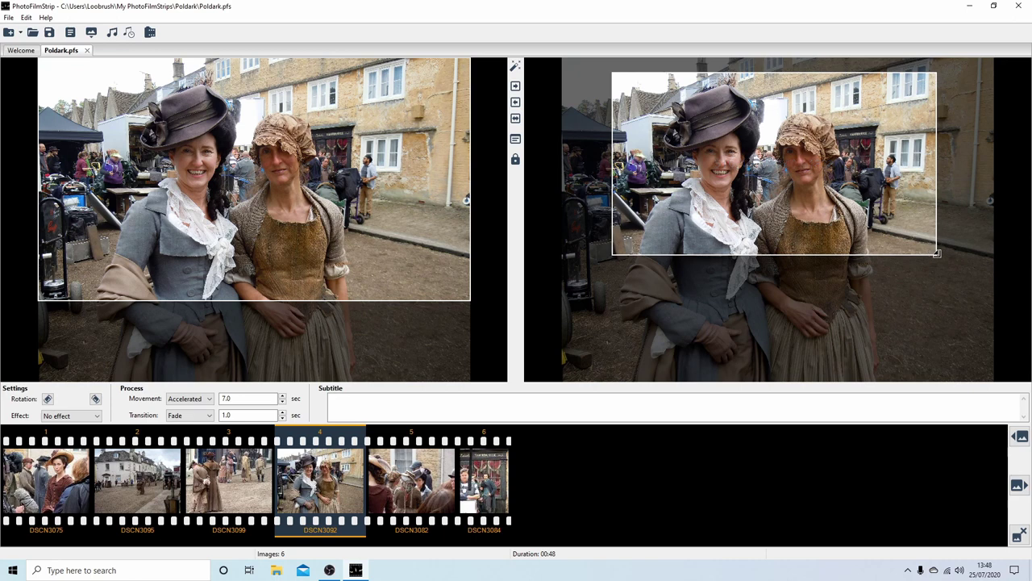
pyautogui.moveTo(935, 253); pyautogui.dragTo(875, 250)
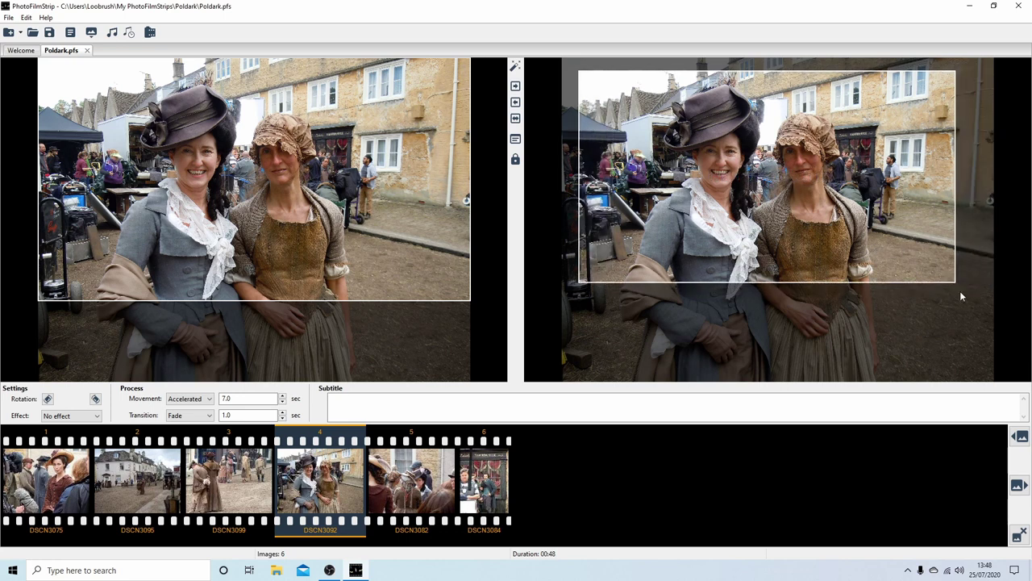
pyautogui.moveTo(955, 282); pyautogui.dragTo(968, 294)
pyautogui.moveTo(906, 246); pyautogui.dragTo(892, 243)
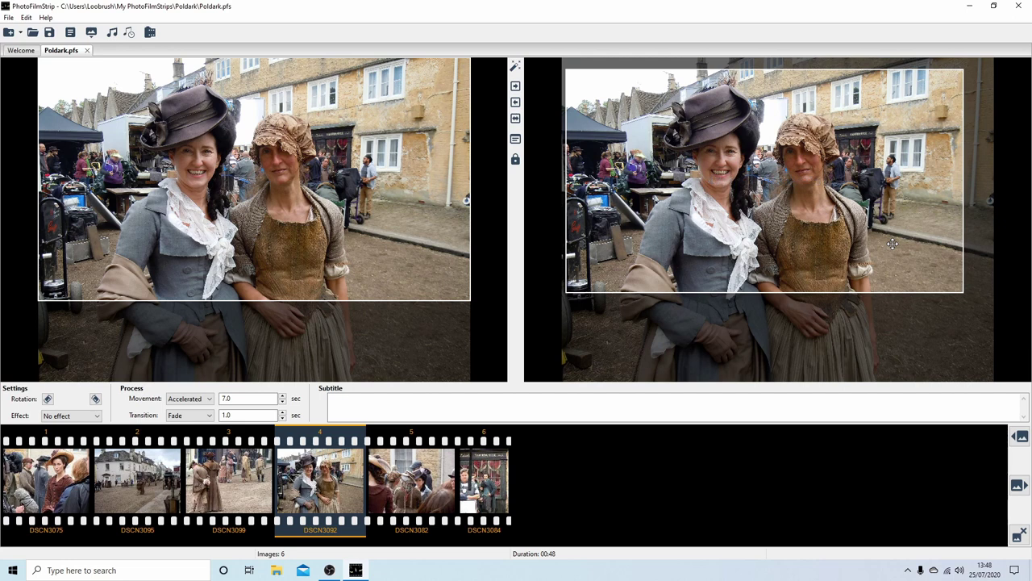
pyautogui.moveTo(392, 196)
pyautogui.mouseDown()
pyautogui.moveTo(395, 211)
pyautogui.moveTo(392, 197)
pyautogui.mouseUp()
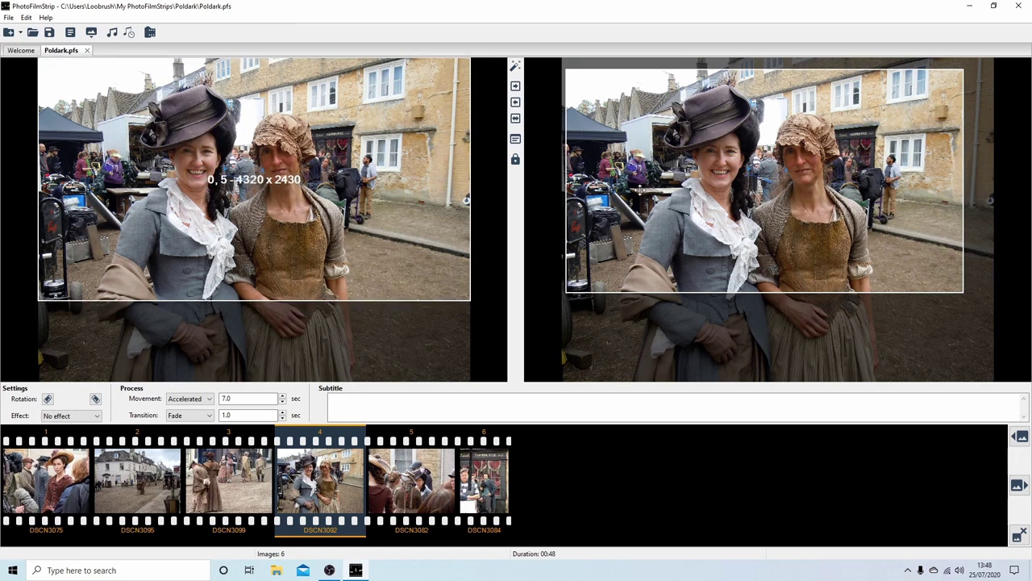
pyautogui.click(415, 496)
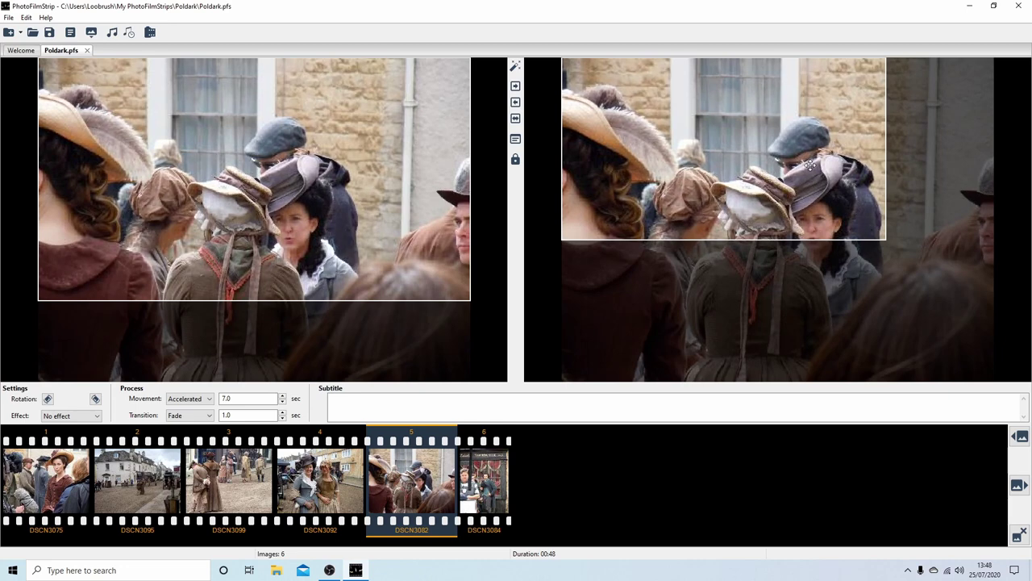
# Step: Make photo 5 widen from a 4089 x 2300 crop to a full-width crowd frame, then select photo 6
pyautogui.click(517, 103)
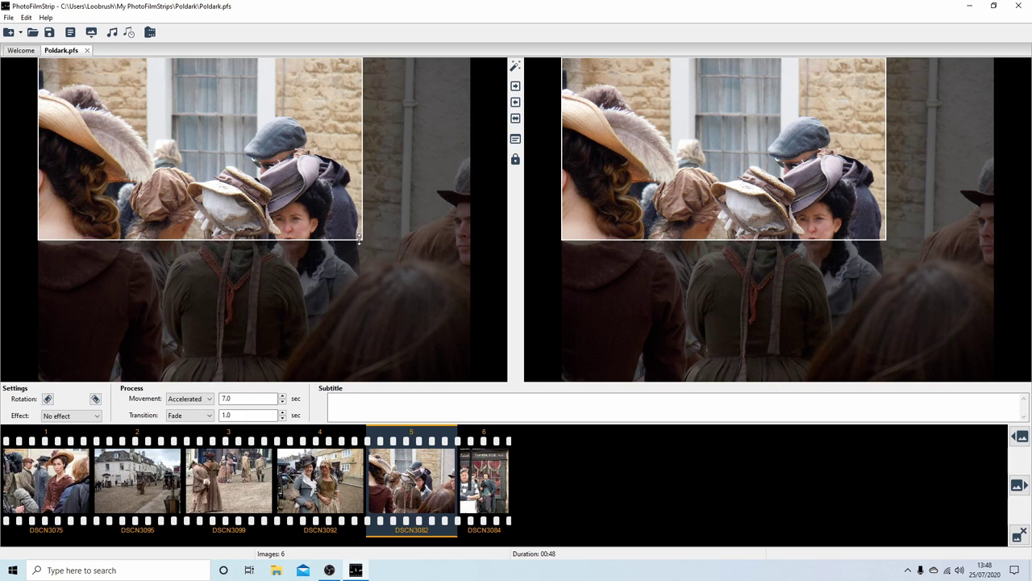
pyautogui.moveTo(362, 240); pyautogui.dragTo(402, 289)
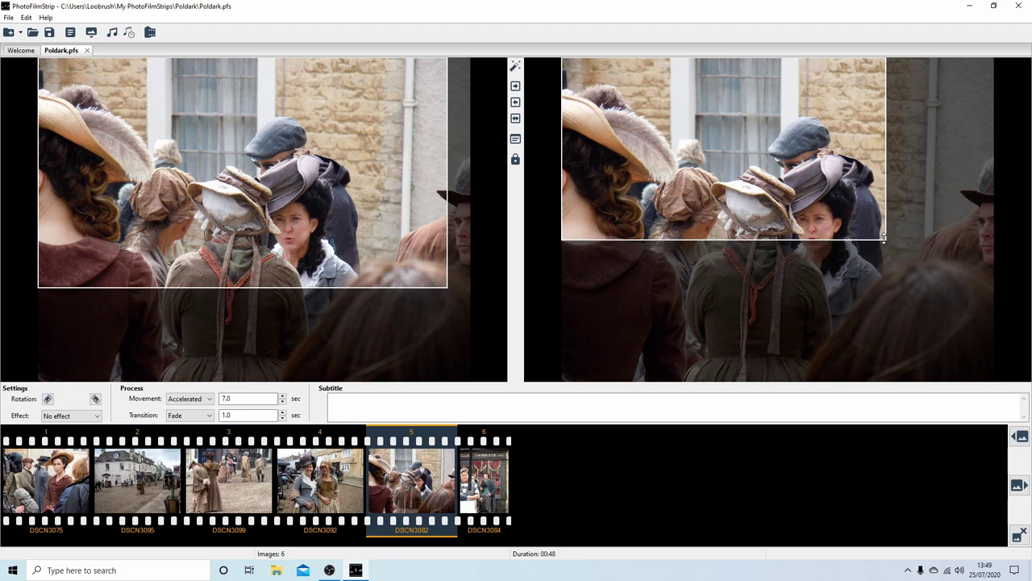
pyautogui.moveTo(885, 239); pyautogui.dragTo(935, 304)
pyautogui.moveTo(787, 194); pyautogui.dragTo(791, 227)
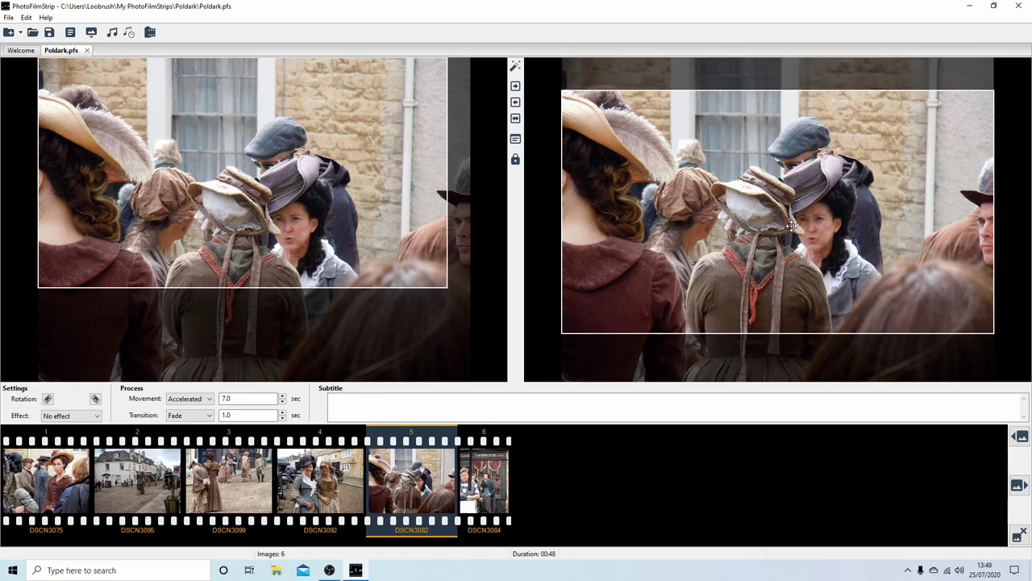
pyautogui.moveTo(288, 186); pyautogui.dragTo(288, 224)
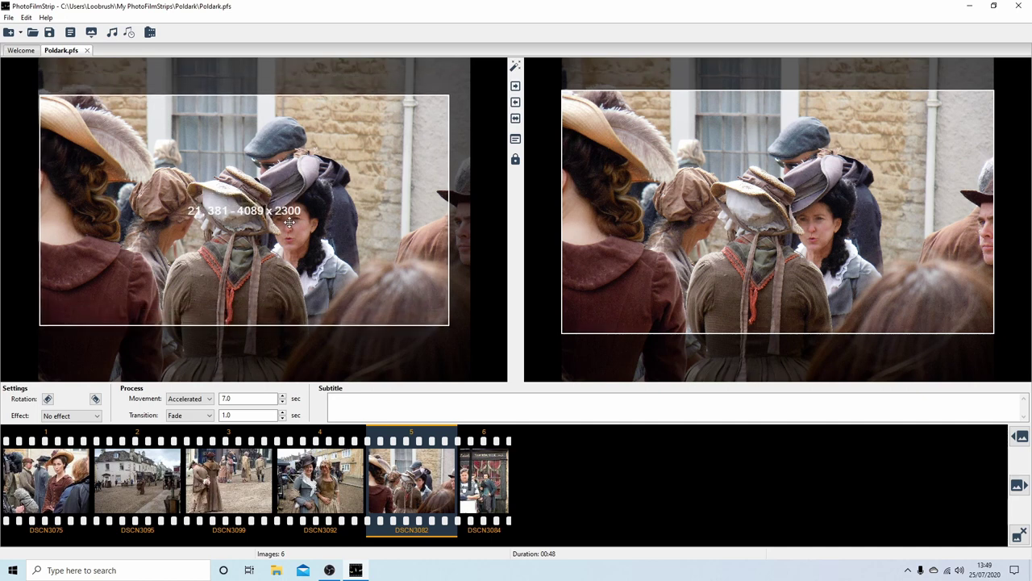
pyautogui.click(484, 477)
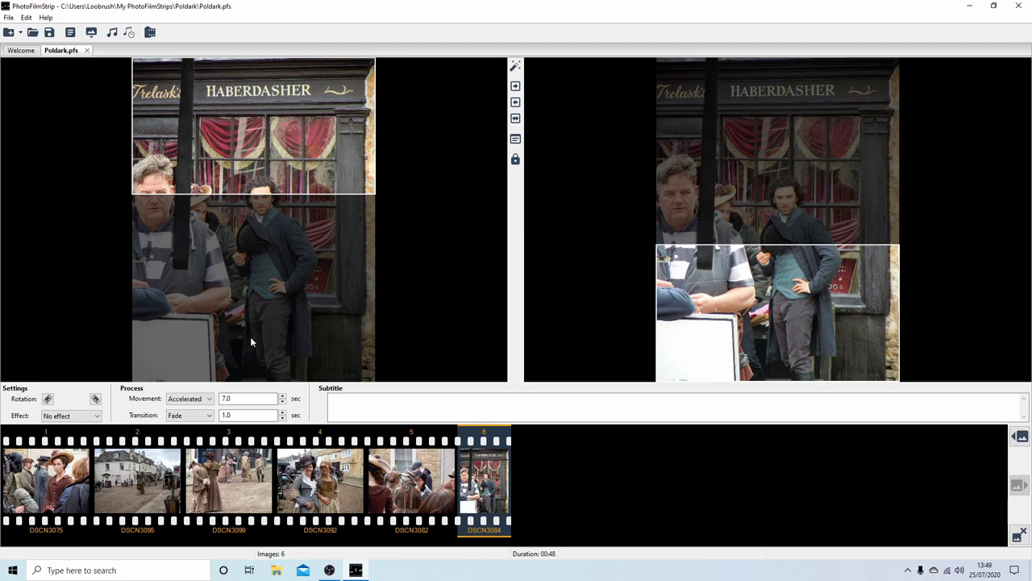
# Step: End the Haberdasher photo on a frame around the two men's faces below the shop sign
pyautogui.click(229, 400)
pyautogui.moveTo(752, 319); pyautogui.dragTo(767, 212)
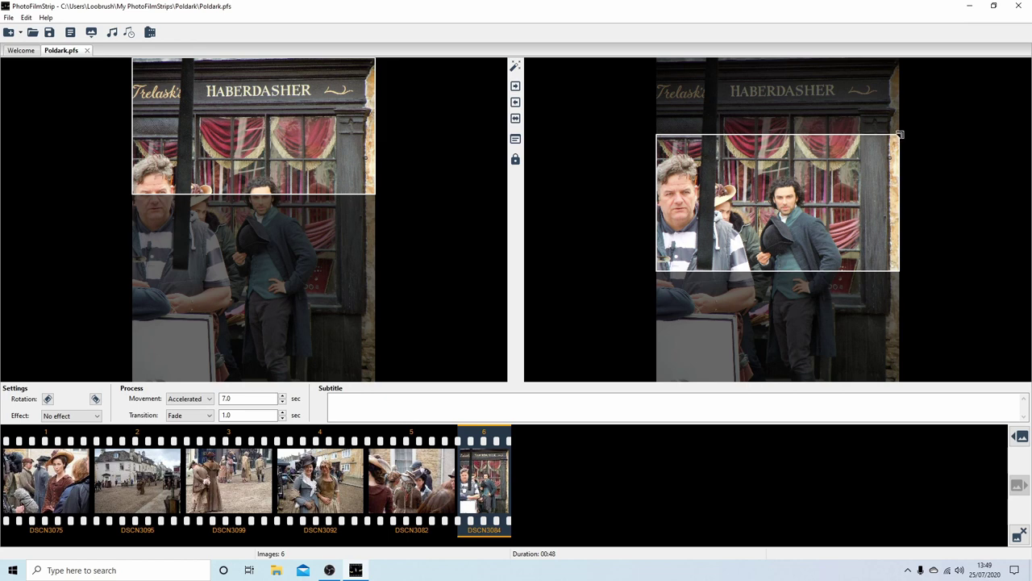
pyautogui.moveTo(896, 139); pyautogui.dragTo(819, 202)
pyautogui.moveTo(743, 192); pyautogui.dragTo(743, 192)
pyautogui.moveTo(683, 146); pyautogui.dragTo(662, 130)
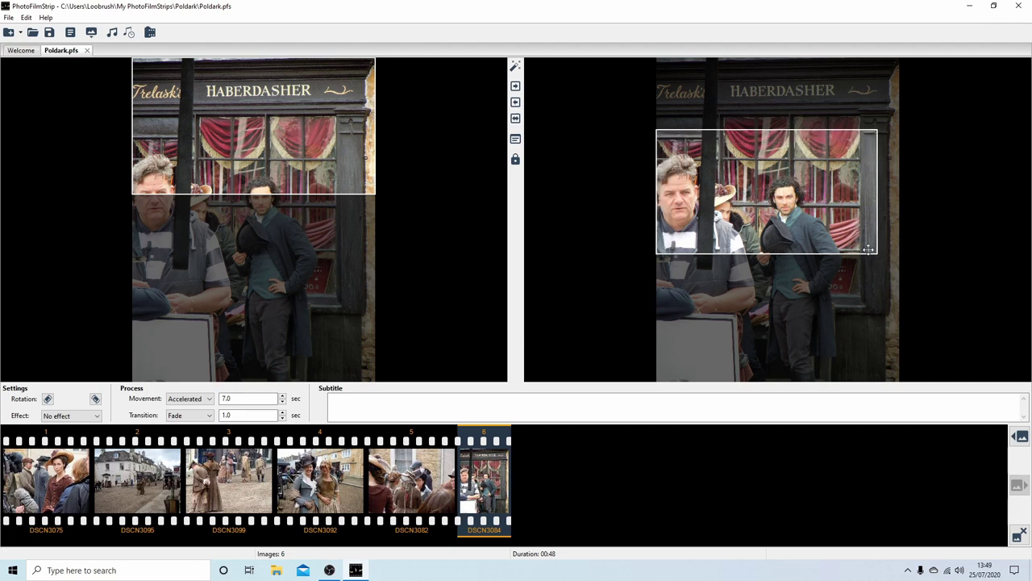
pyautogui.moveTo(878, 252); pyautogui.dragTo(899, 266)
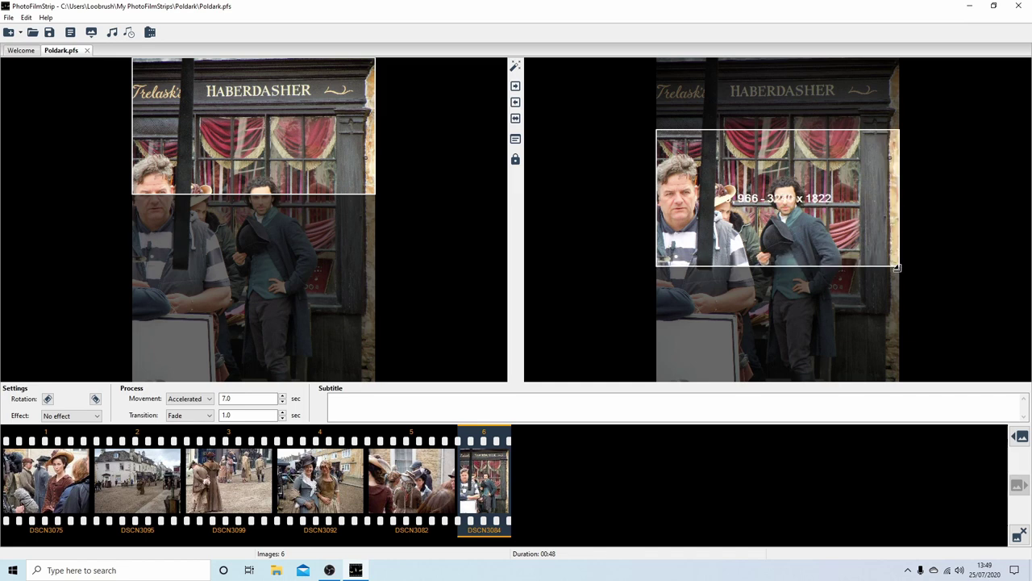
pyautogui.click(150, 33)
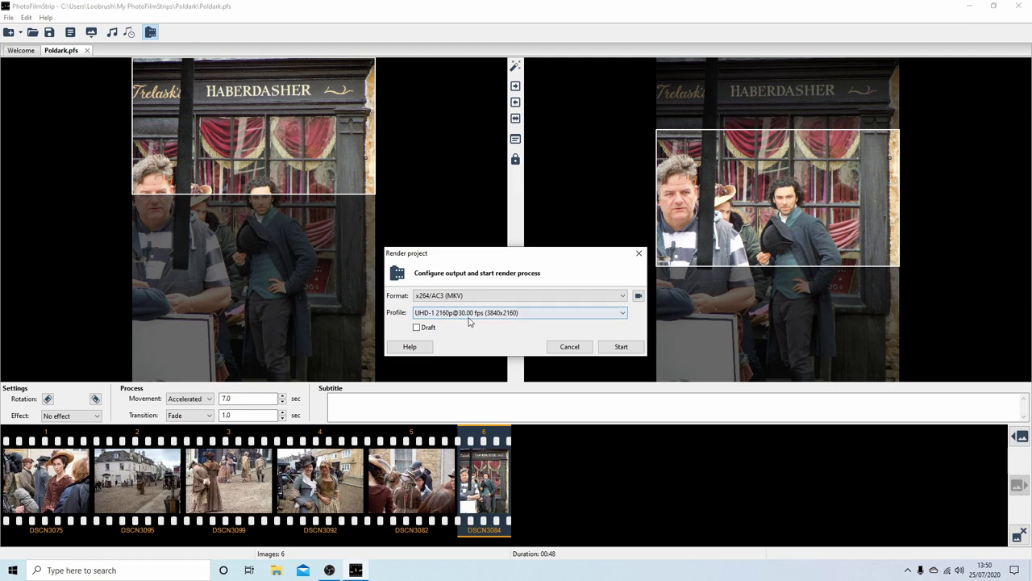
pyautogui.click(623, 315)
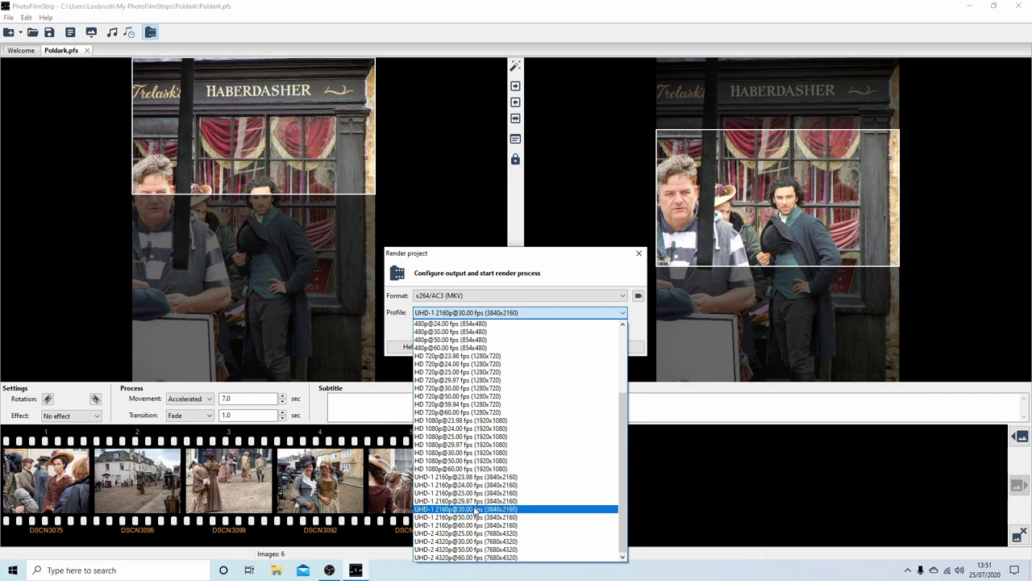
pyautogui.click(478, 509)
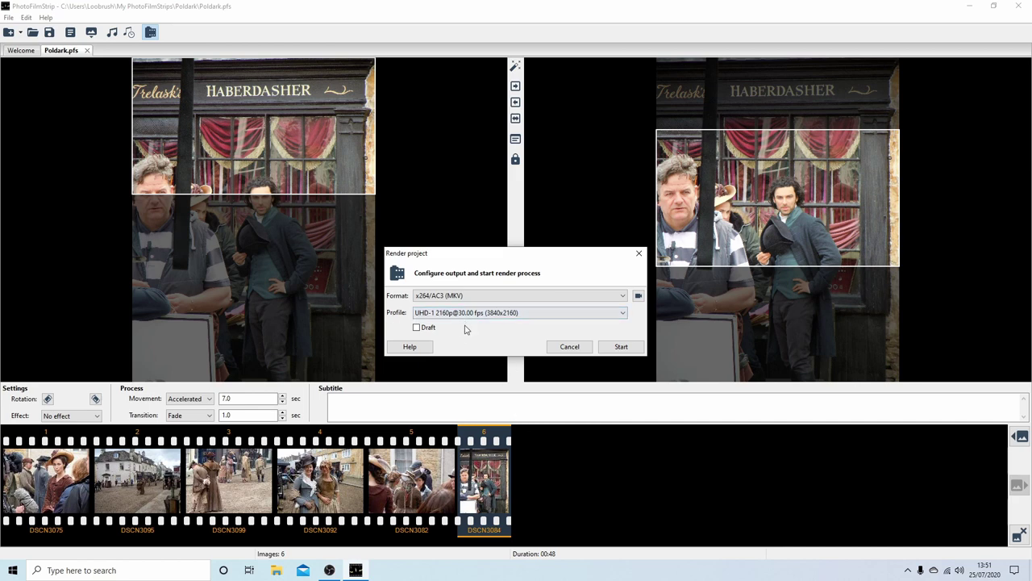
# Step: Start rendering the Poldark slideshow to 4K video in the job queue
pyautogui.click(621, 346)
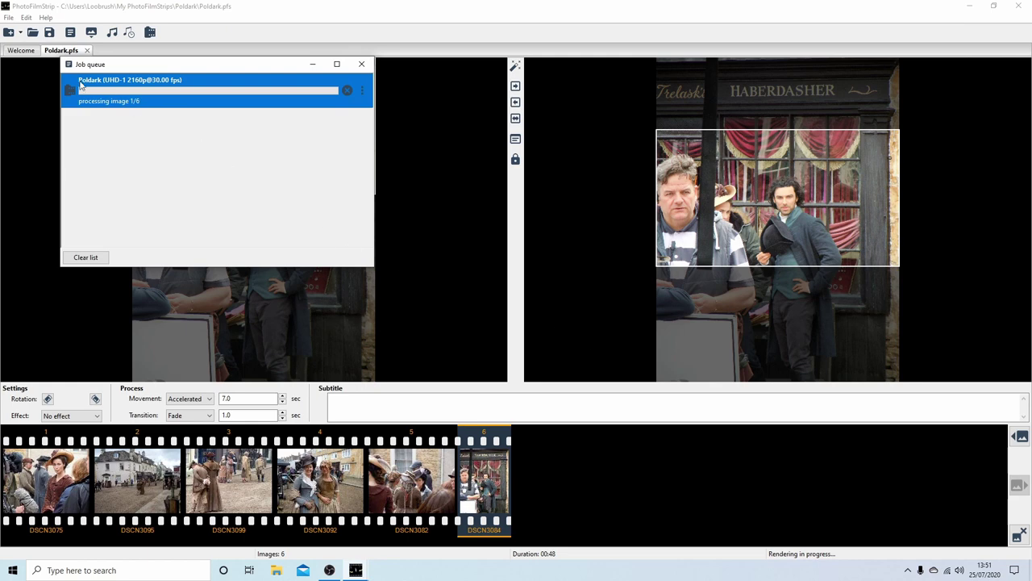